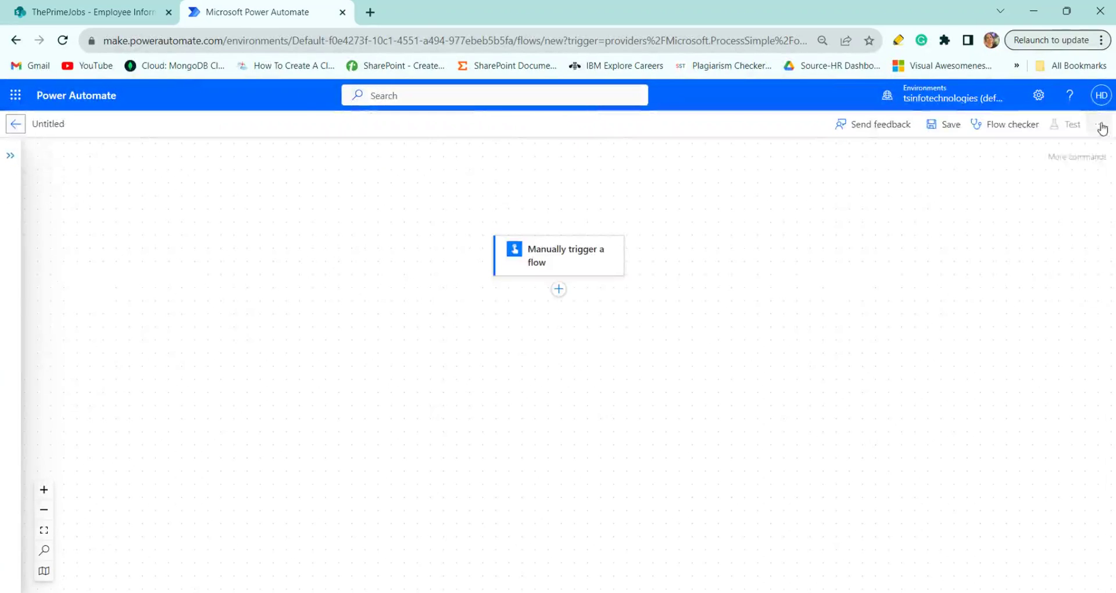
Switch to the classic designer and add a text input named "Event name" to the manual trigger.
{"action": "left_click", "coordinate": [1099, 124]}
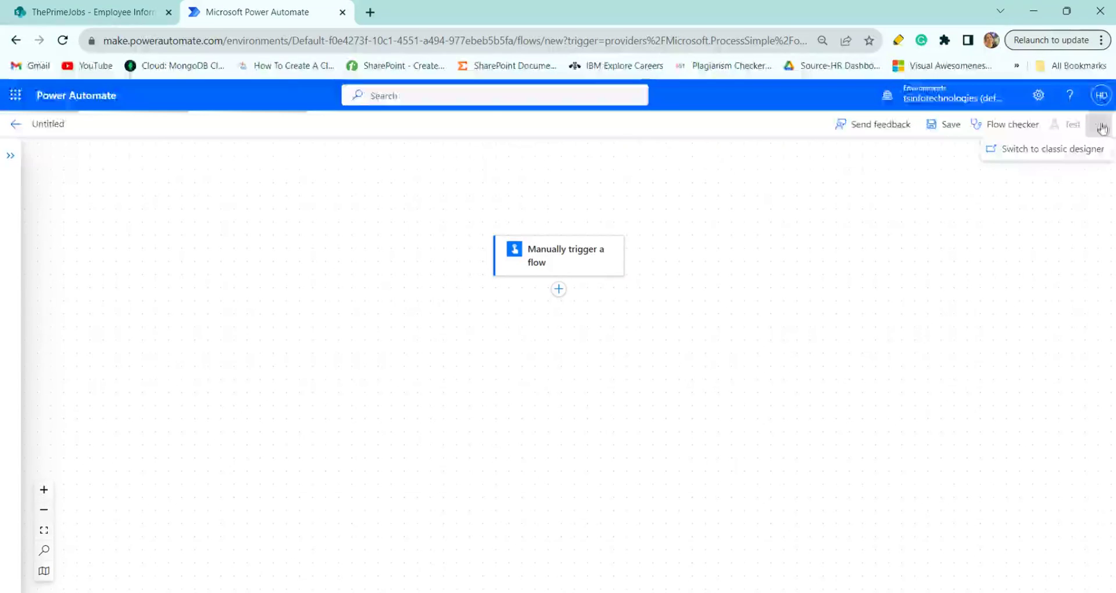
{"action": "left_click", "coordinate": [1049, 152]}
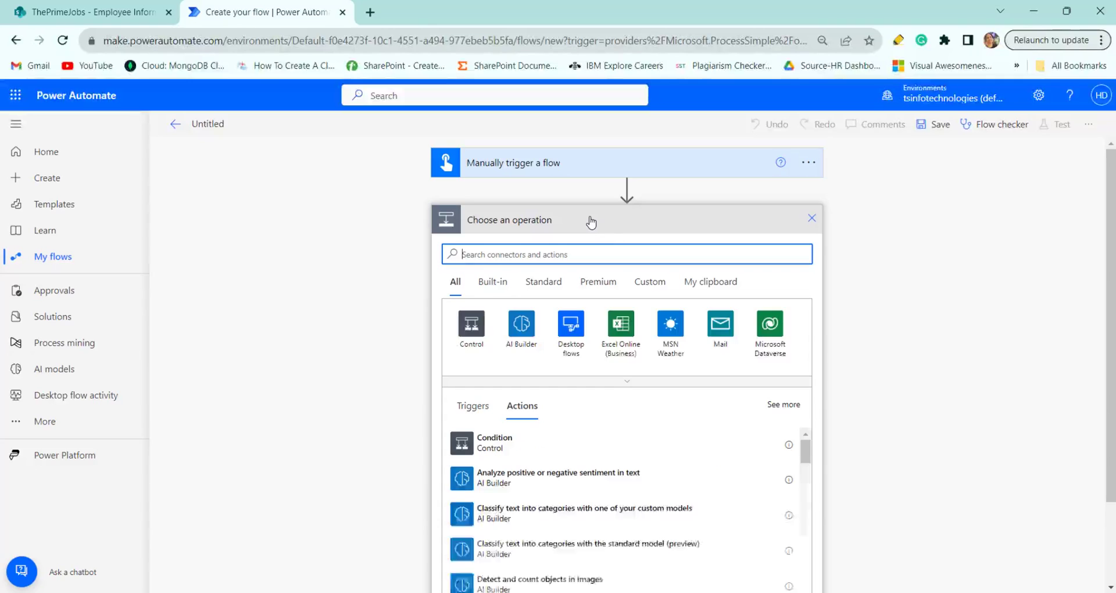
{"action": "left_click", "coordinate": [664, 161]}
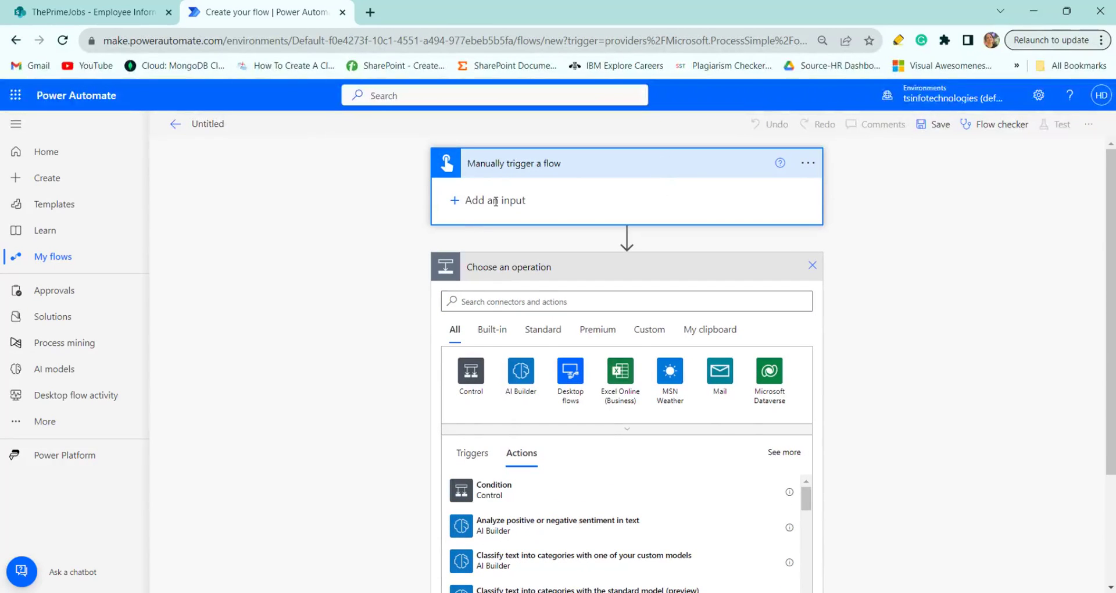
{"action": "left_click", "coordinate": [494, 200]}
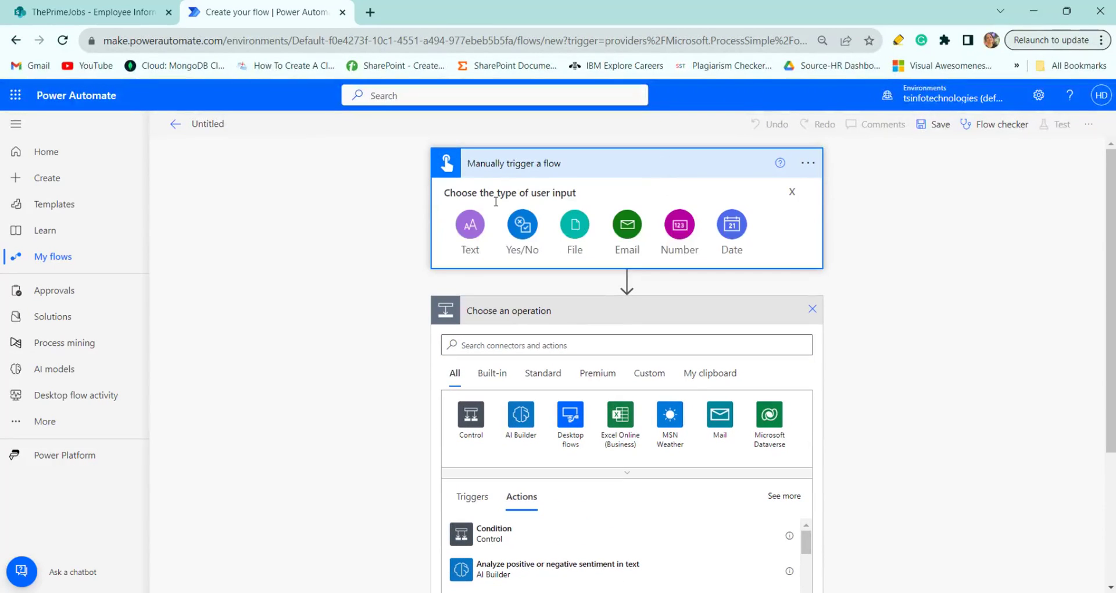
{"action": "left_click", "coordinate": [462, 239]}
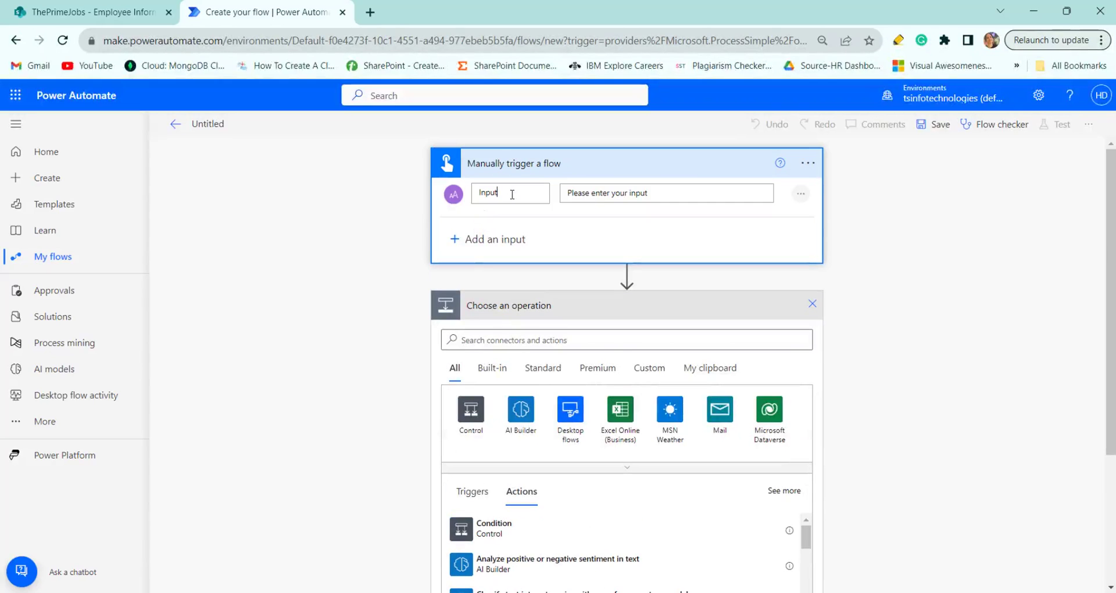
{"action": "key", "text": "BackSpace"}
{"action": "key", "text": "BackSpace"}
{"action": "key", "text": "BackSpace"}
{"action": "key", "text": "BackSpace"}
{"action": "key", "text": "BackSpace"}
{"action": "type", "text": "Ev"}
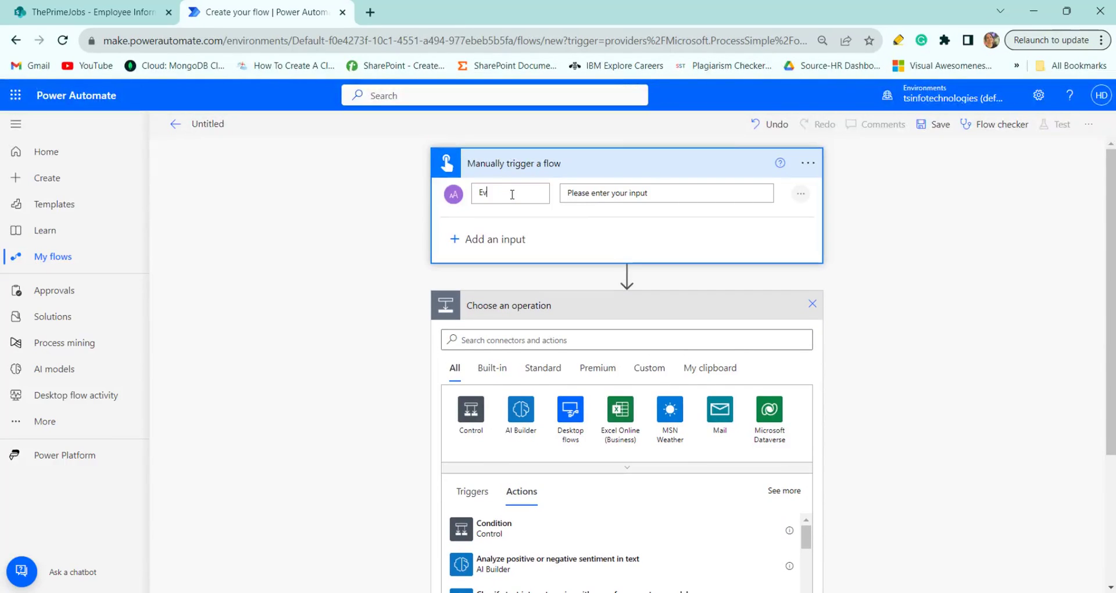
{"action": "type", "text": "ent name"}
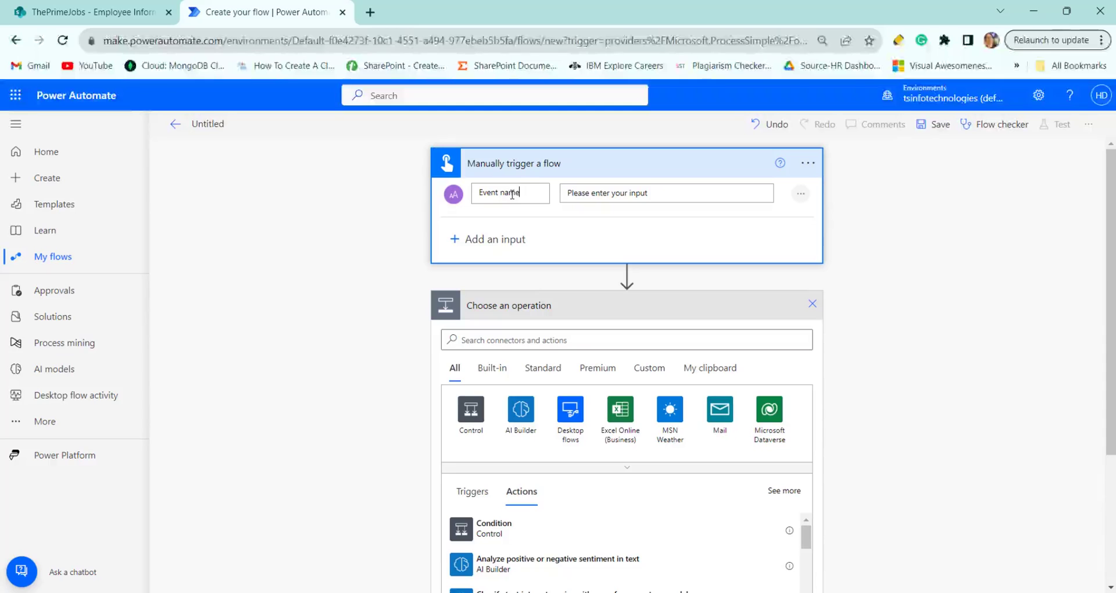
Add a date input named "Event date" to the manual trigger.
{"action": "left_click", "coordinate": [493, 240]}
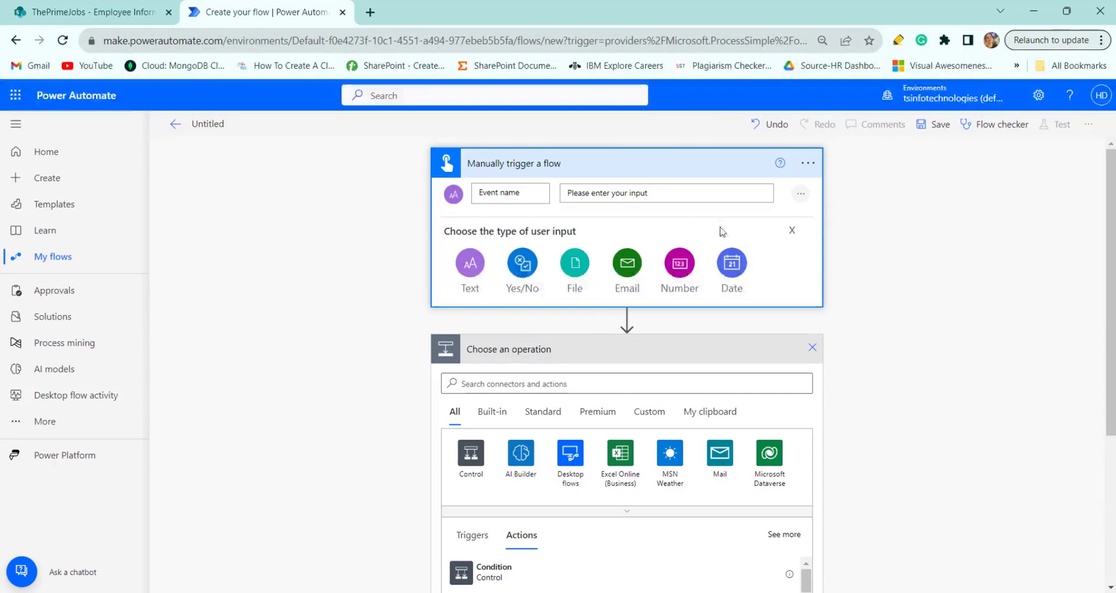
{"action": "left_click", "coordinate": [730, 262]}
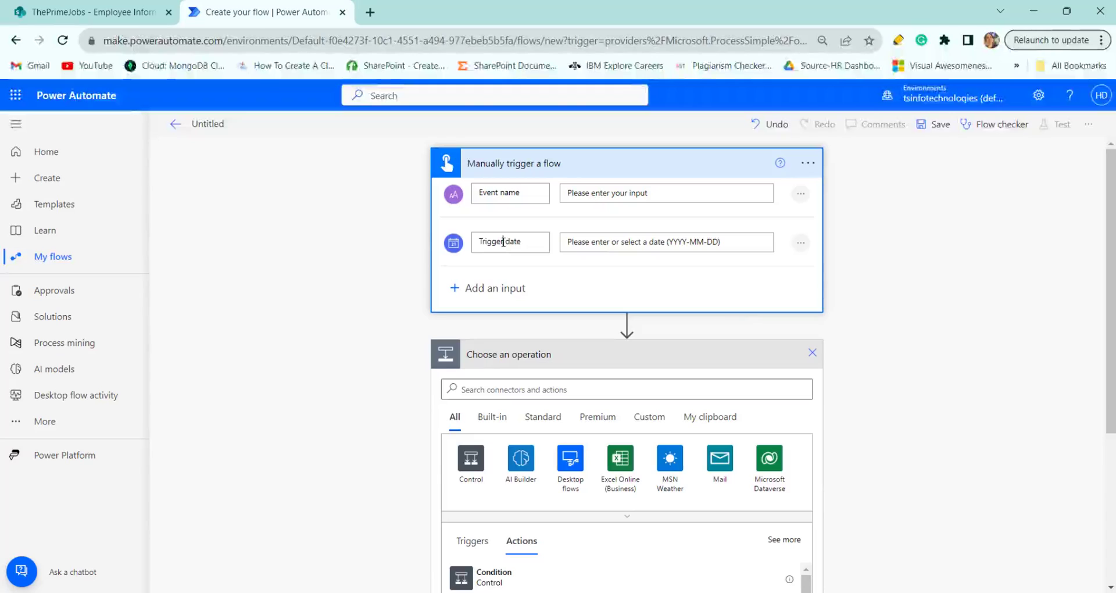
{"action": "double_click", "coordinate": [494, 242]}
{"action": "key", "text": "BackSpace"}
{"action": "type", "text": "Eve"}
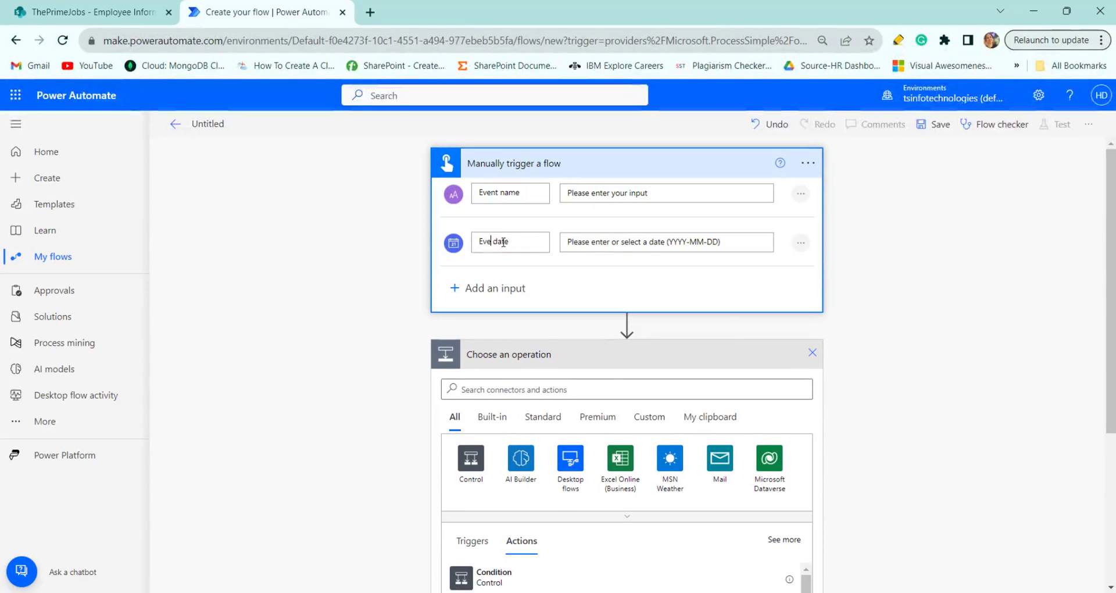
{"action": "type", "text": "n"}
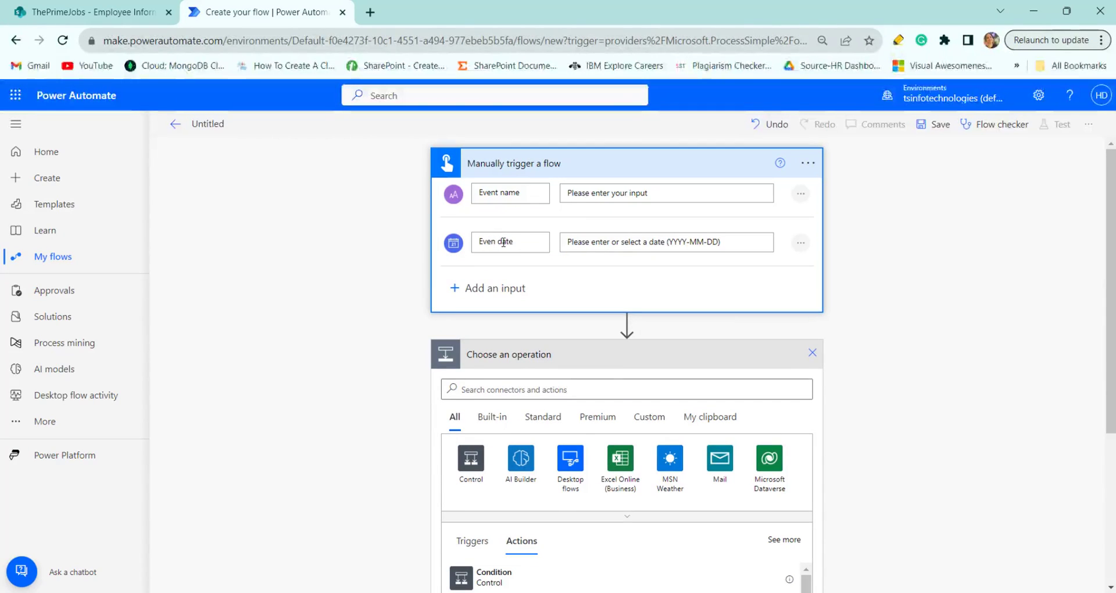
{"action": "type", "text": "t"}
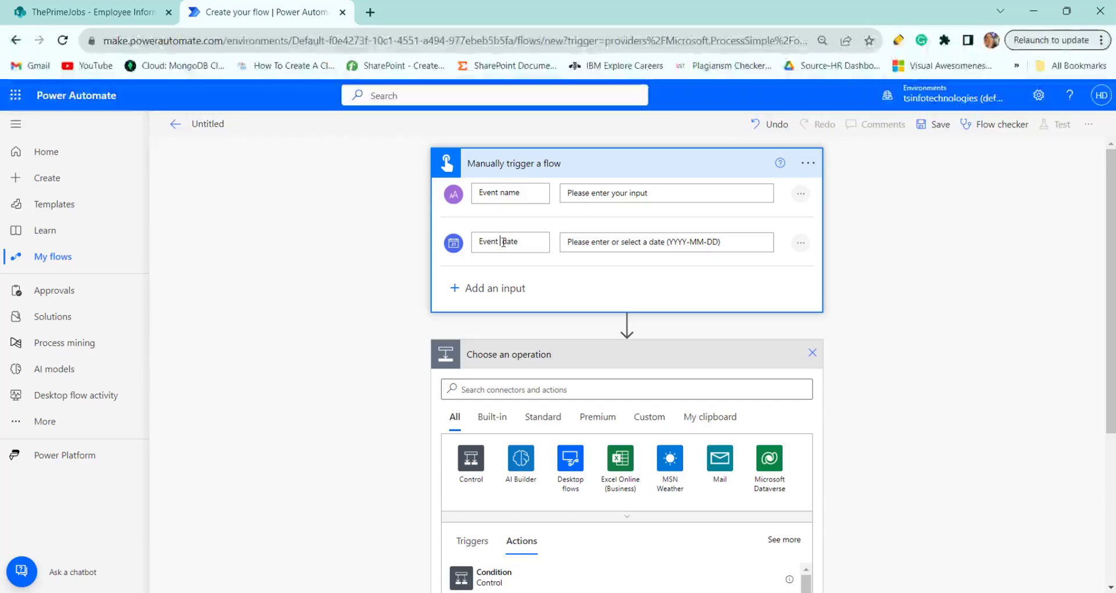
Search the operations for "Send an email" and add the Office 365 Outlook action Send an email (V2).
{"action": "left_click", "coordinate": [534, 389]}
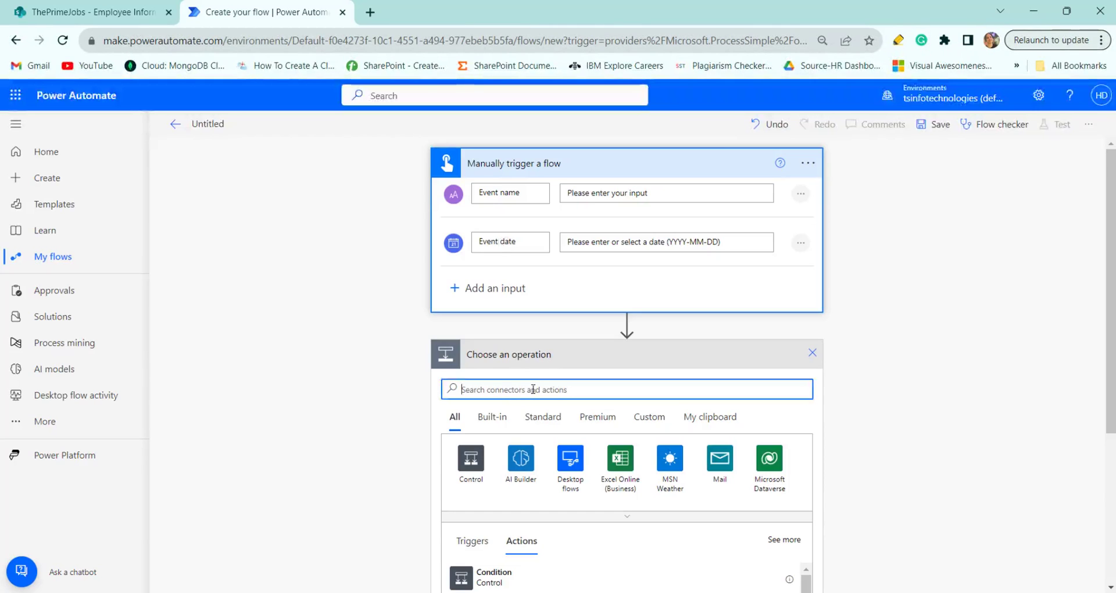
{"action": "type", "text": "Sen"}
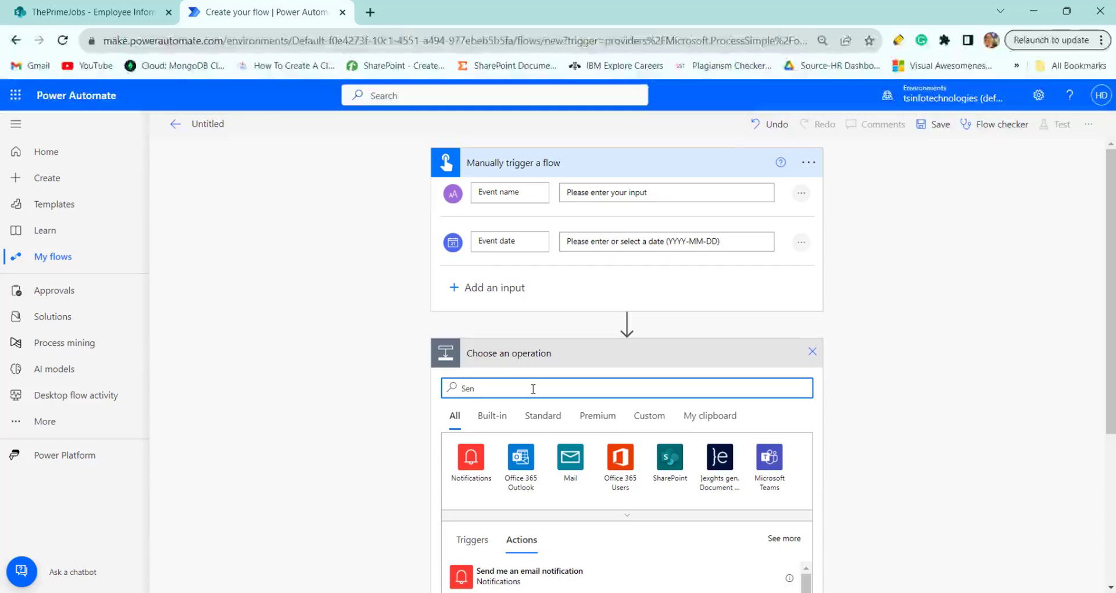
{"action": "type", "text": "n"}
{"action": "key", "text": "BackSpace"}
{"action": "type", "text": "d an"}
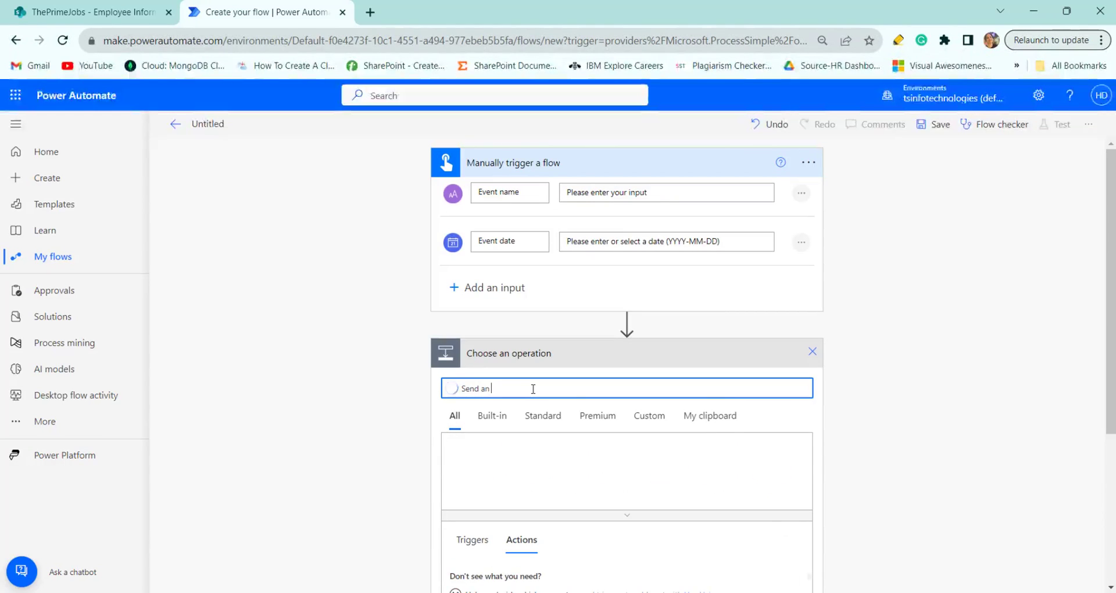
{"action": "type", "text": " email"}
{"action": "scroll", "coordinate": [499, 454], "scroll_direction": "down", "scroll_amount": 3}
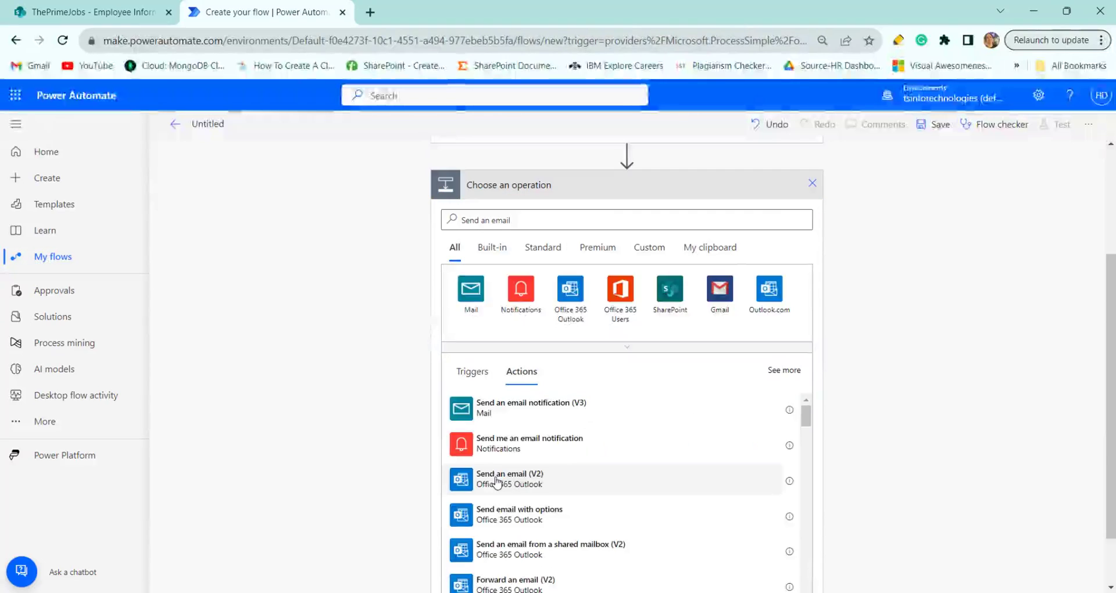
{"action": "left_click", "coordinate": [497, 479]}
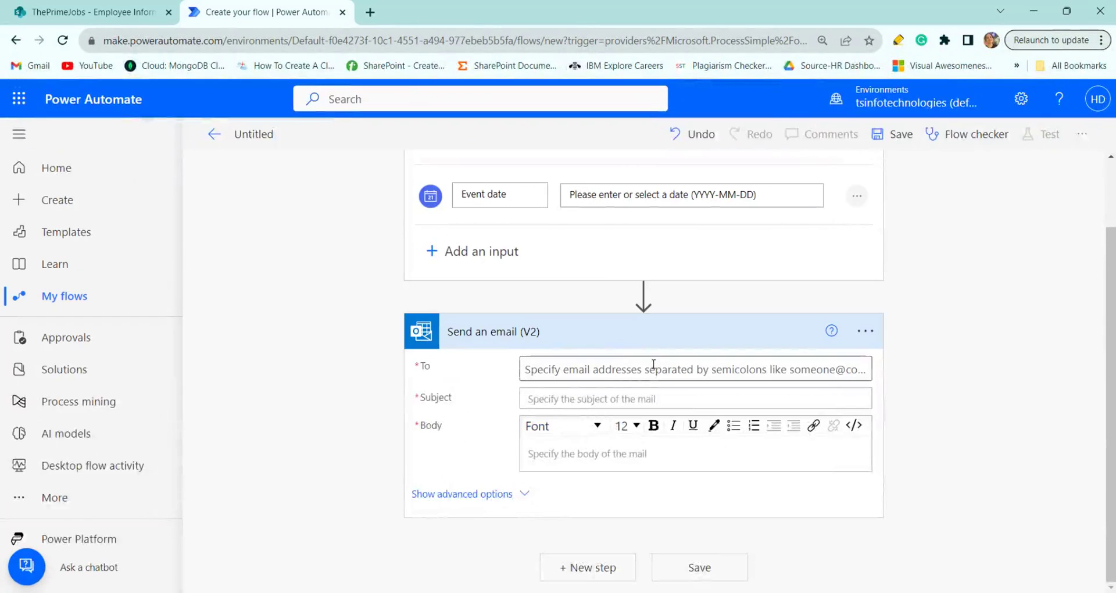
Set the recipient of the email action by entering the person's name and accepting the matching suggestion.
{"action": "left_click", "coordinate": [655, 366]}
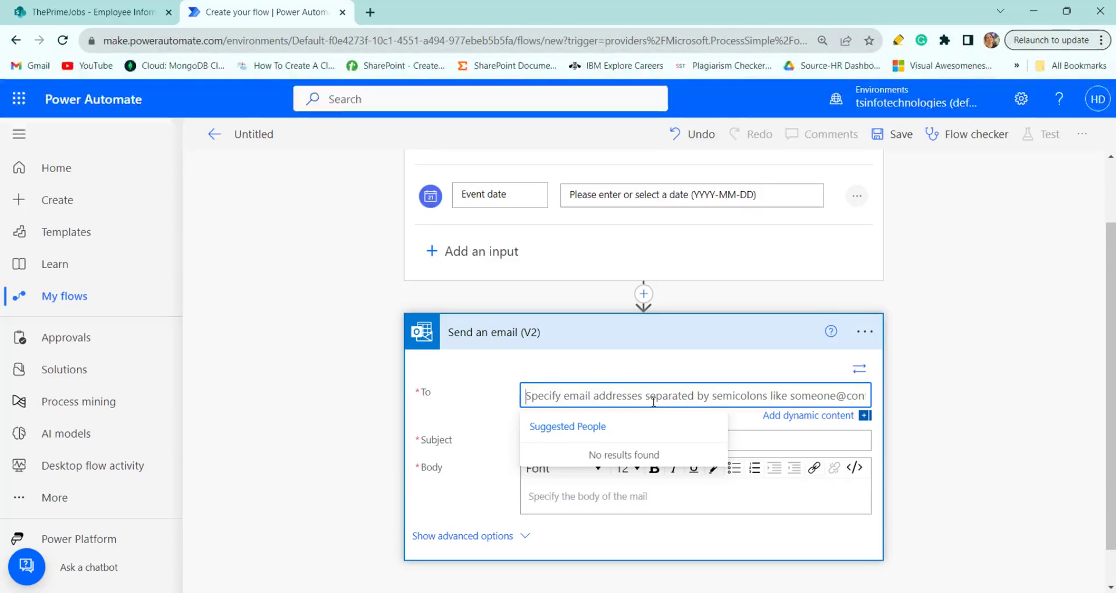
{"action": "type", "text": "Ha"}
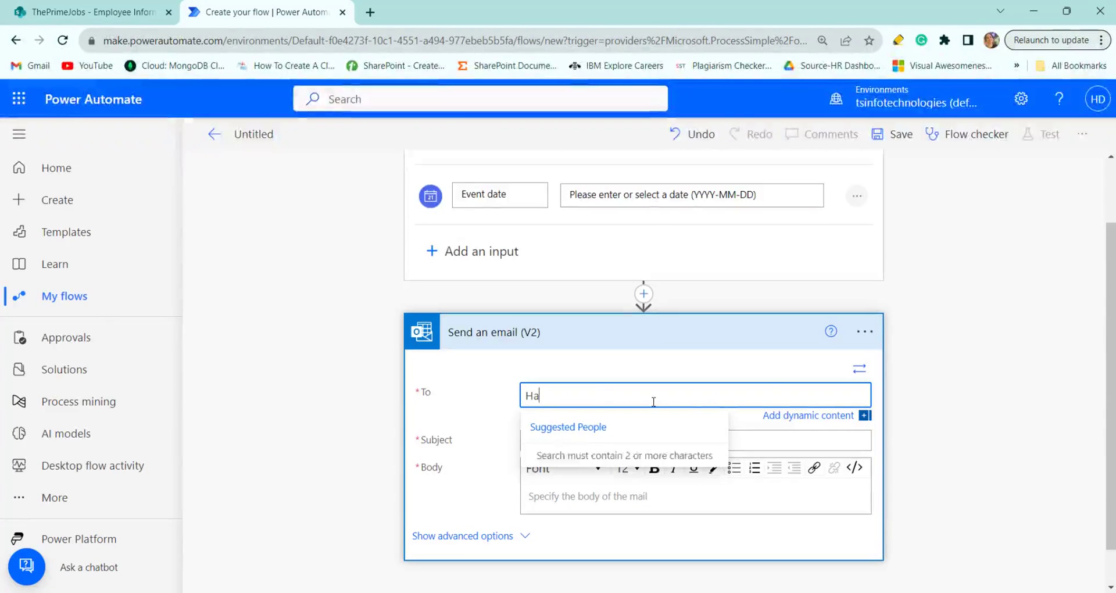
{"action": "type", "text": "rip"}
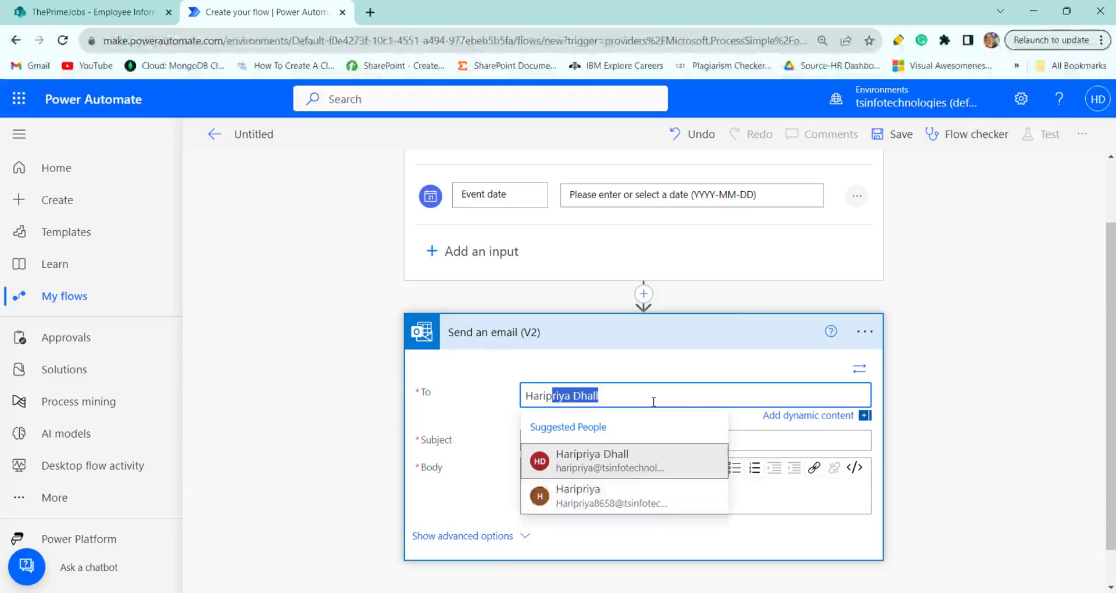
{"action": "key", "text": "Return"}
Set the email subject to "New event scheduled".
{"action": "left_click", "coordinate": [681, 441]}
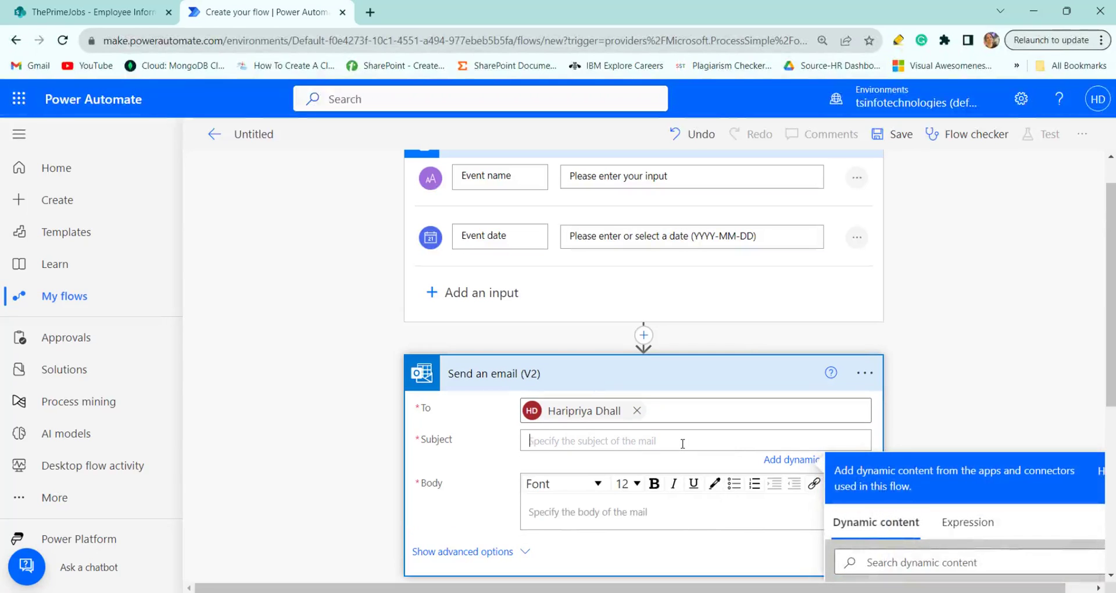
{"action": "type", "text": "Ne"}
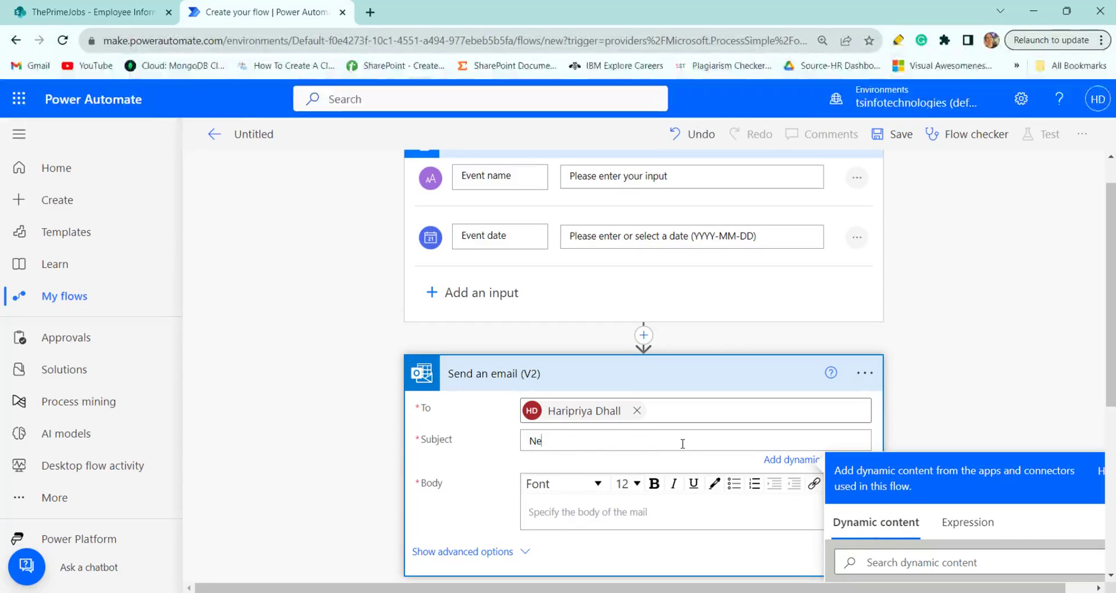
{"action": "type", "text": "w eve"}
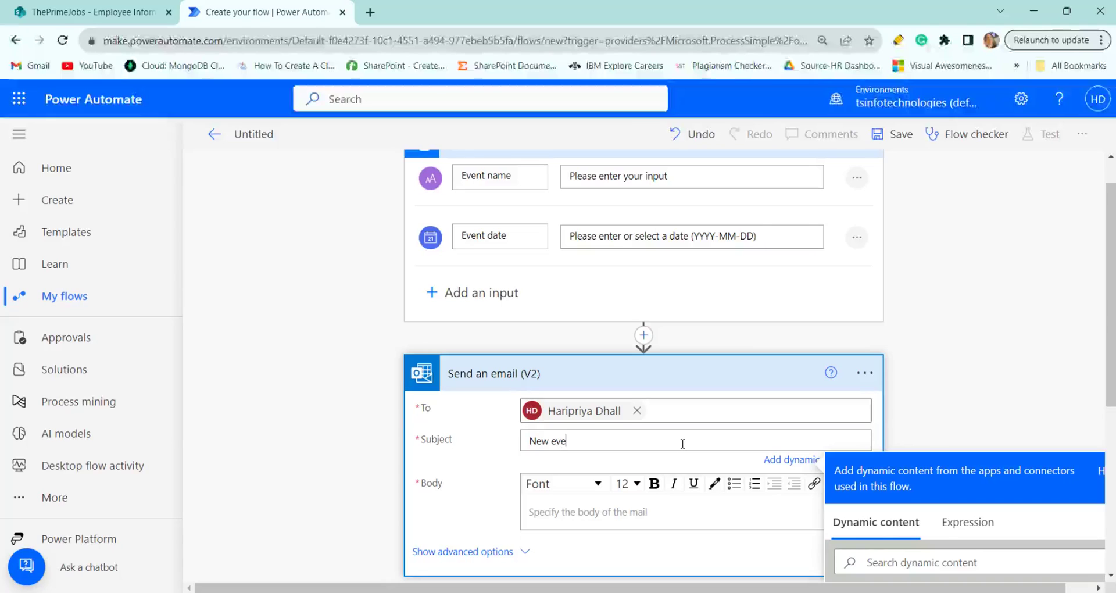
{"action": "type", "text": "nt "}
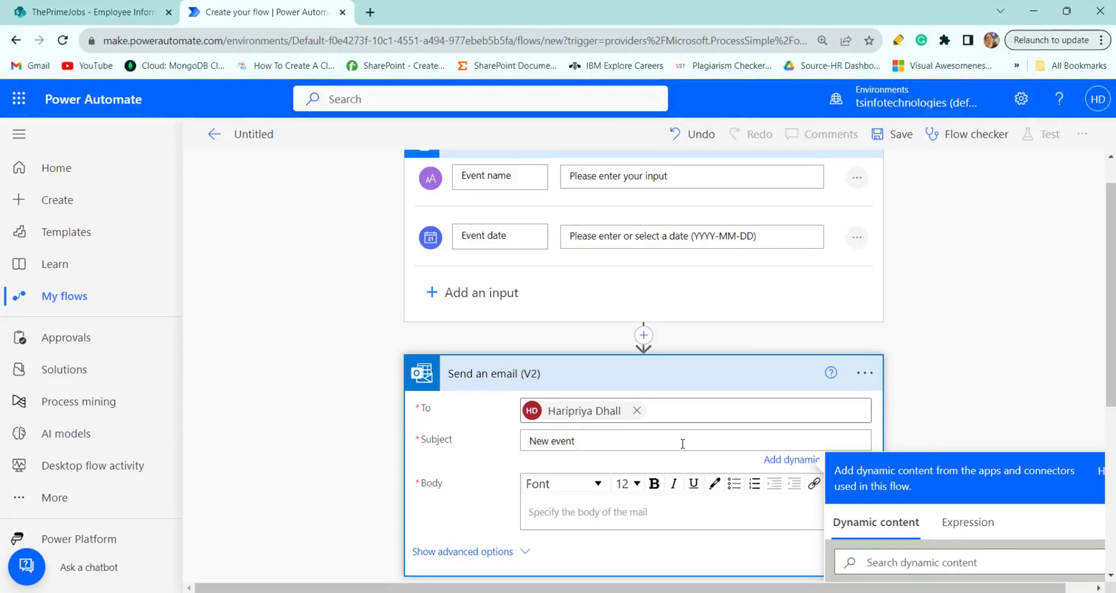
{"action": "type", "text": "sche"}
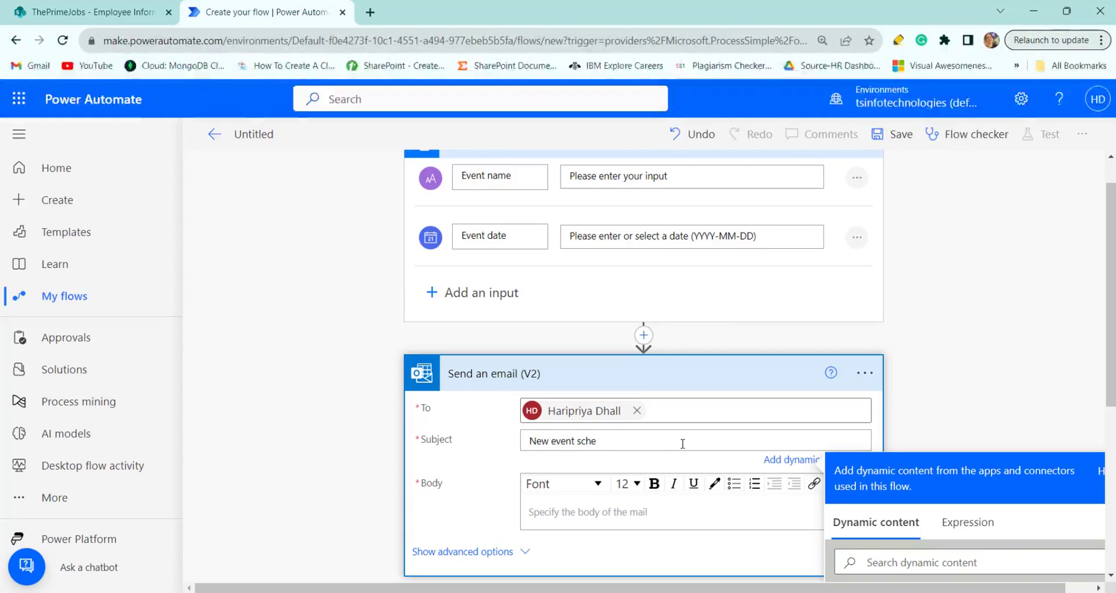
{"action": "type", "text": "duled"}
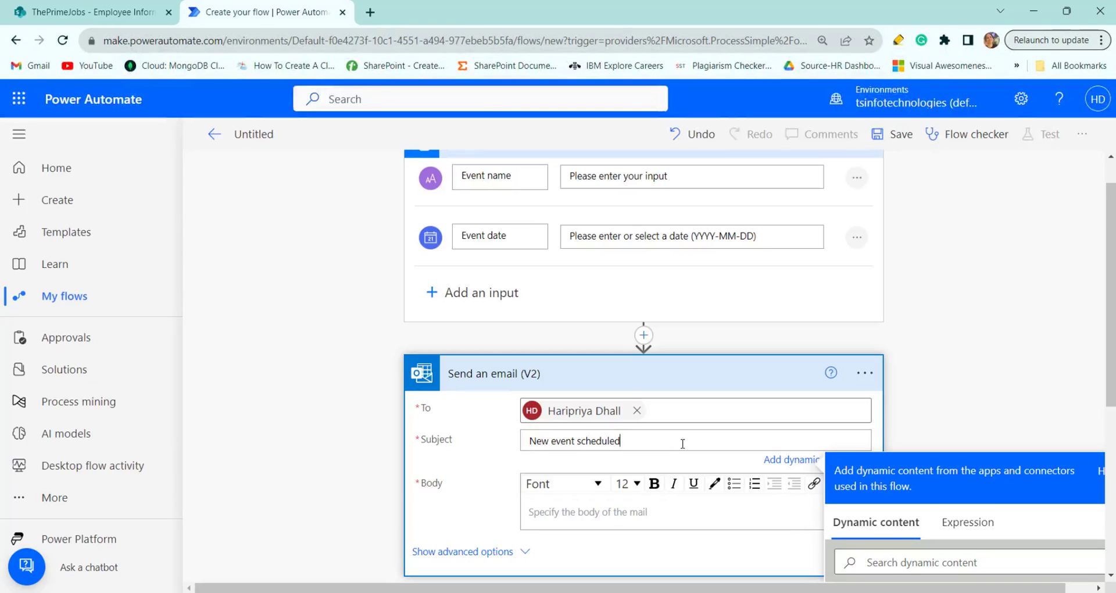
Begin the email body with "Hii!" and, on a new line, "Please attend the".
{"action": "left_click", "coordinate": [636, 507]}
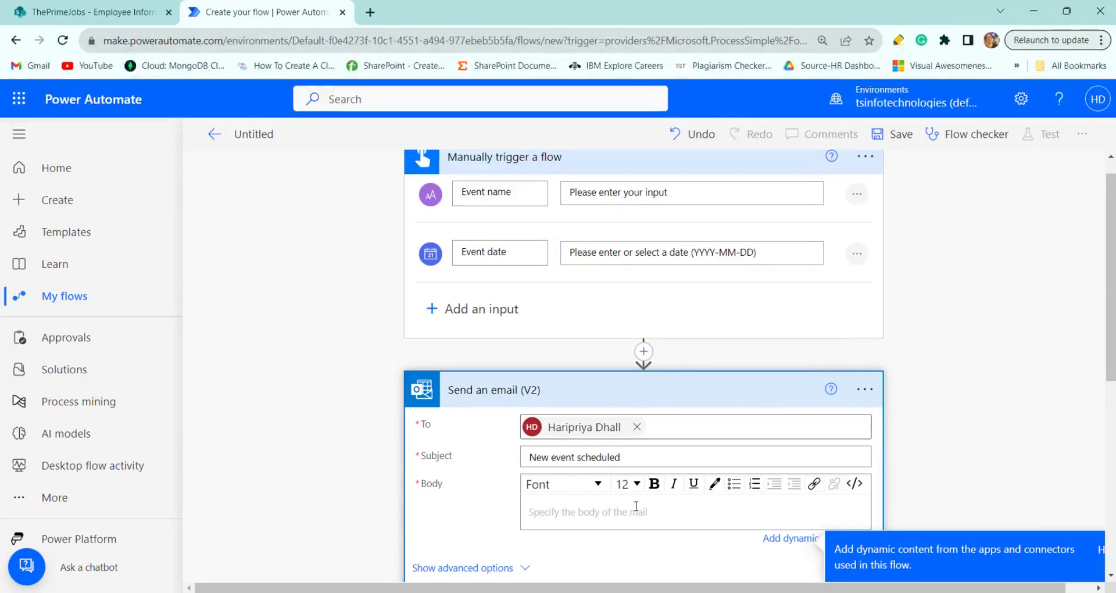
{"action": "type", "text": "Hii"}
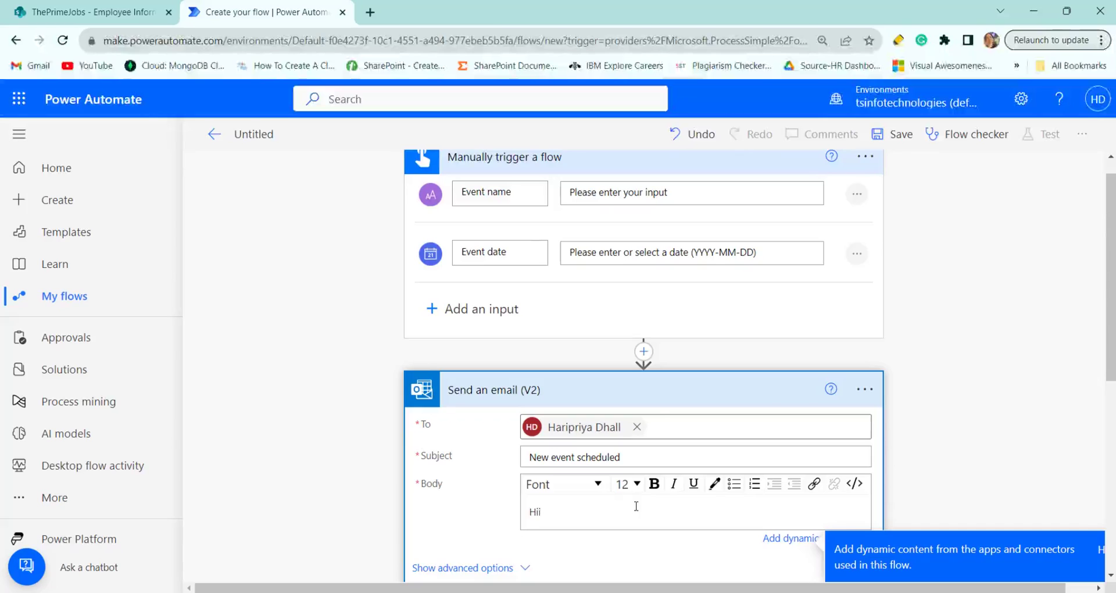
{"action": "type", "text": "!"}
{"action": "key", "text": "Return"}
{"action": "scroll", "coordinate": [568, 448], "scroll_direction": "down", "scroll_amount": 2}
{"action": "type", "text": "Plea"}
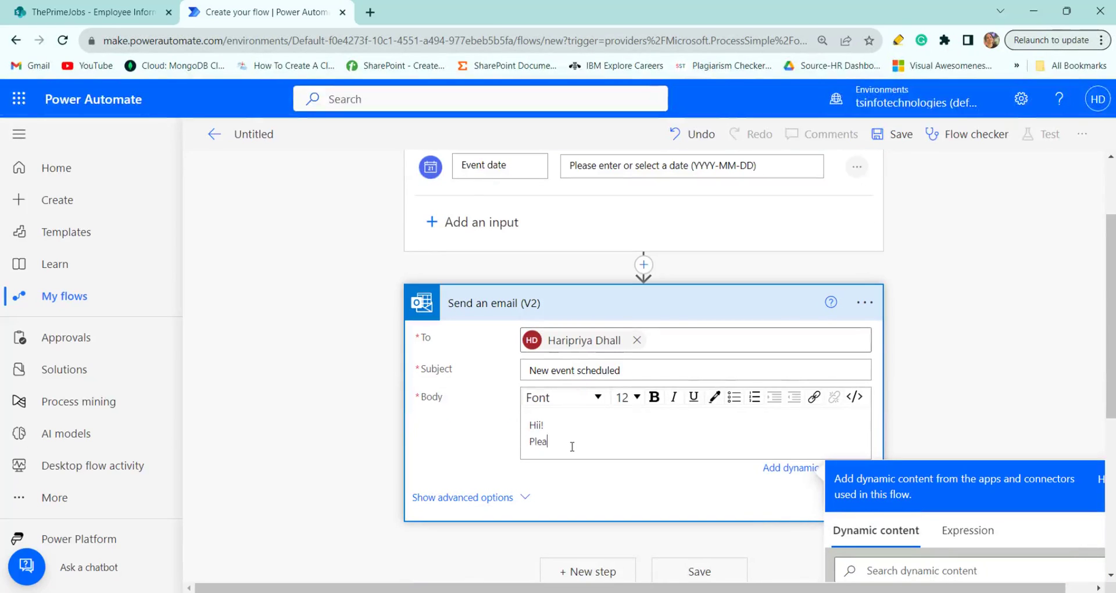
{"action": "type", "text": "se att"}
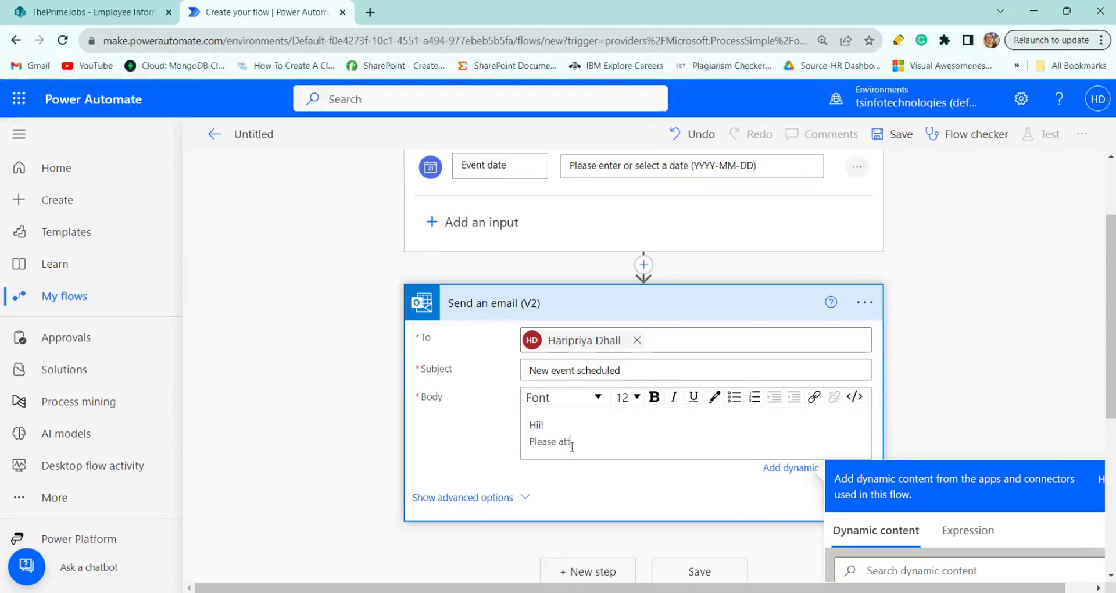
{"action": "type", "text": "end the"}
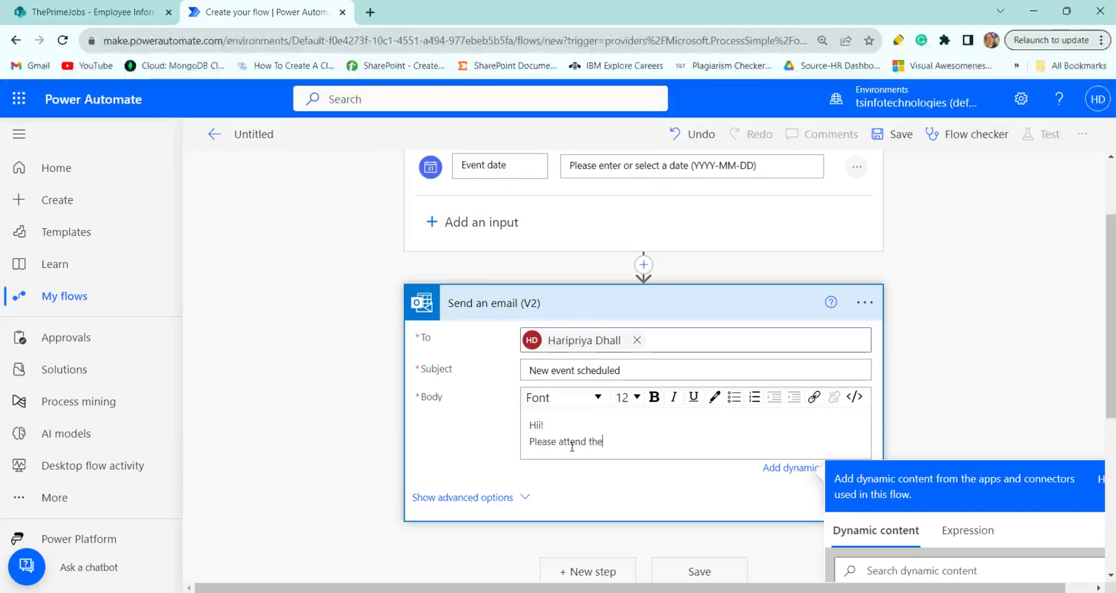
Continue the email body with the Event name dynamic value followed by "event which is scheduled on".
{"action": "scroll", "coordinate": [898, 427], "scroll_direction": "down", "scroll_amount": 5}
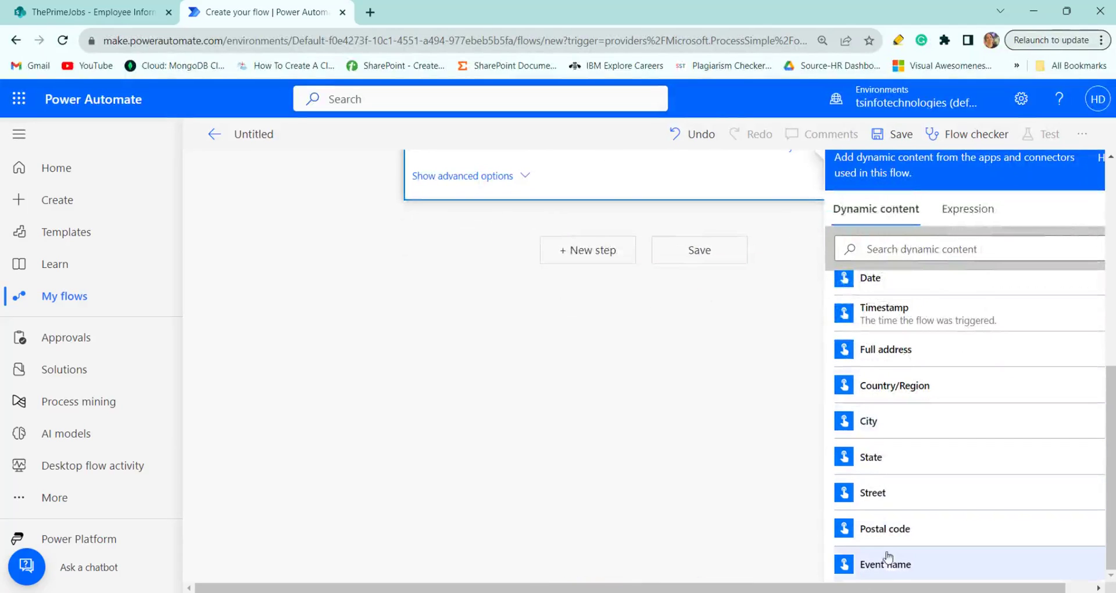
{"action": "left_click", "coordinate": [887, 564]}
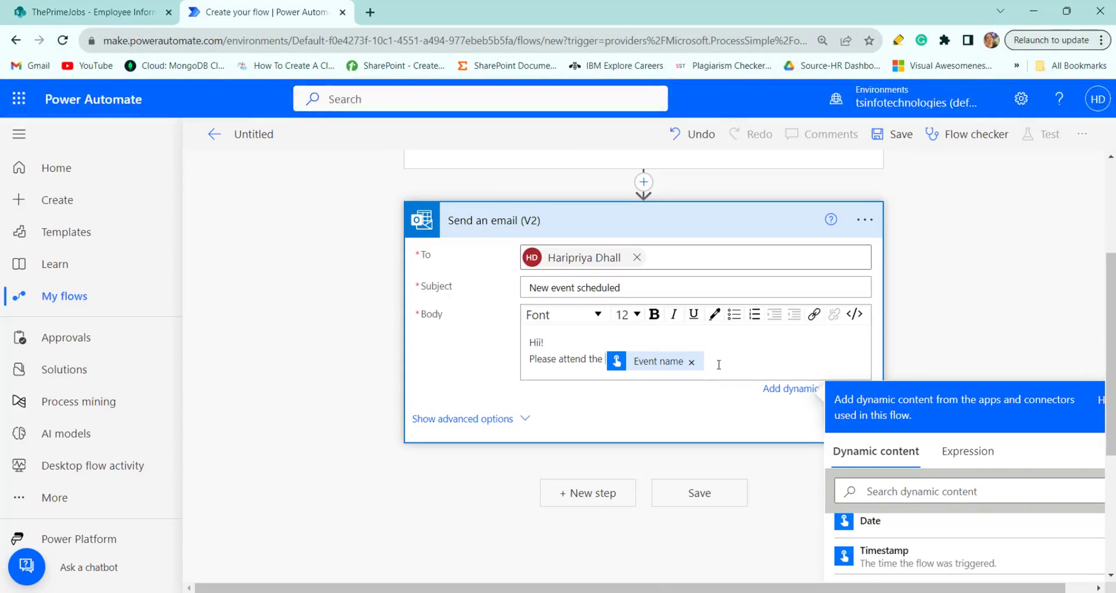
{"action": "type", "text": "even"}
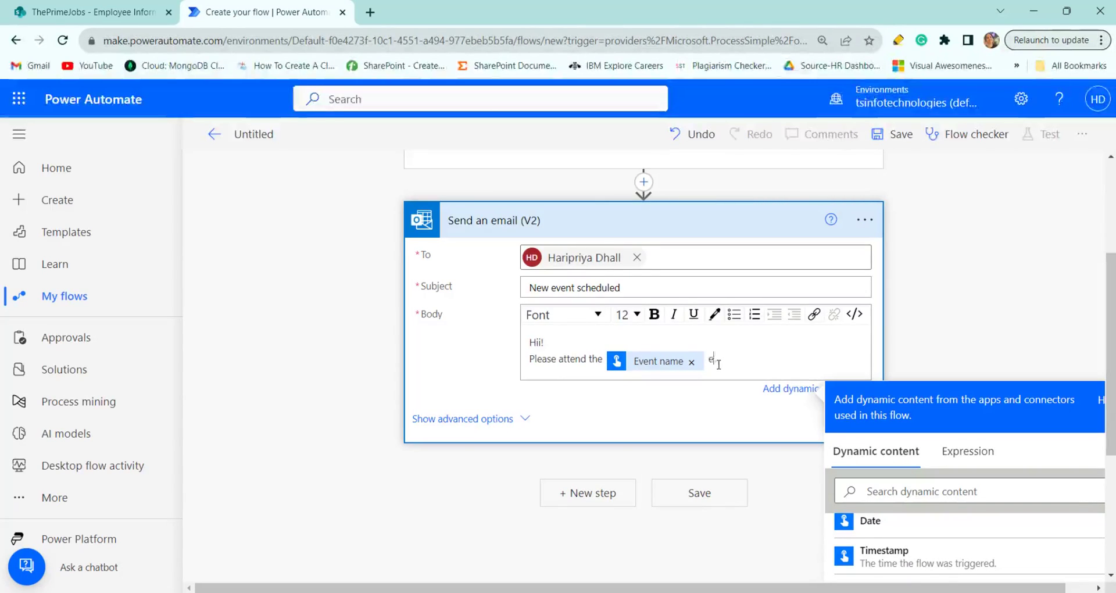
{"action": "type", "text": "t "}
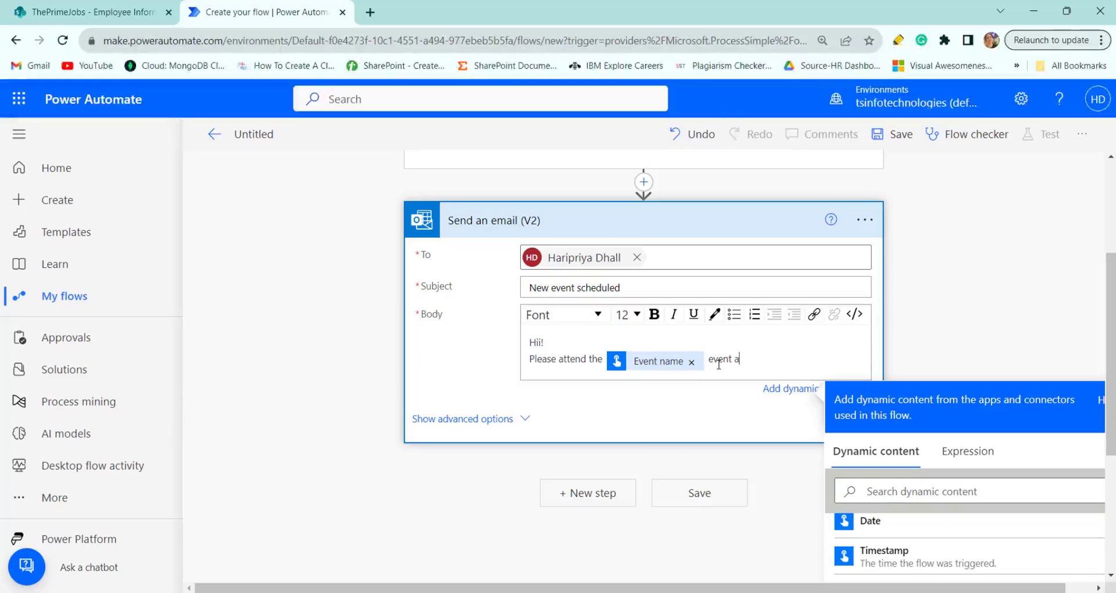
{"action": "type", "text": "which is scheduled o"}
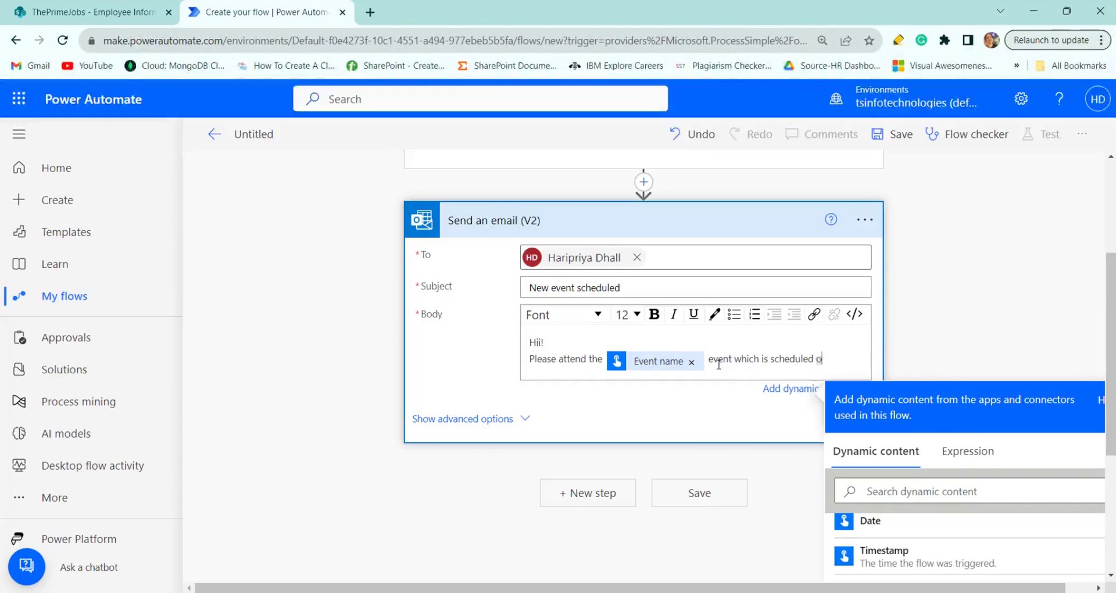
{"action": "type", "text": "n"}
Search the dynamic content for "event", end the email body with the Event date value and a period, and save the flow.
{"action": "left_click", "coordinate": [870, 491]}
{"action": "type", "text": "eve"}
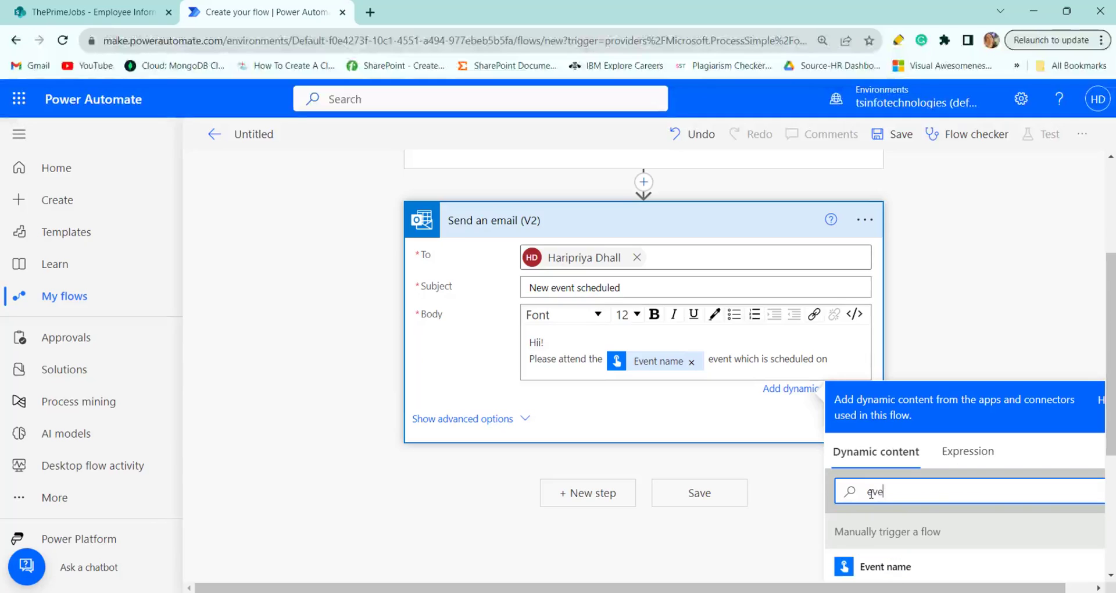
{"action": "type", "text": "n"}
{"action": "type", "text": "t"}
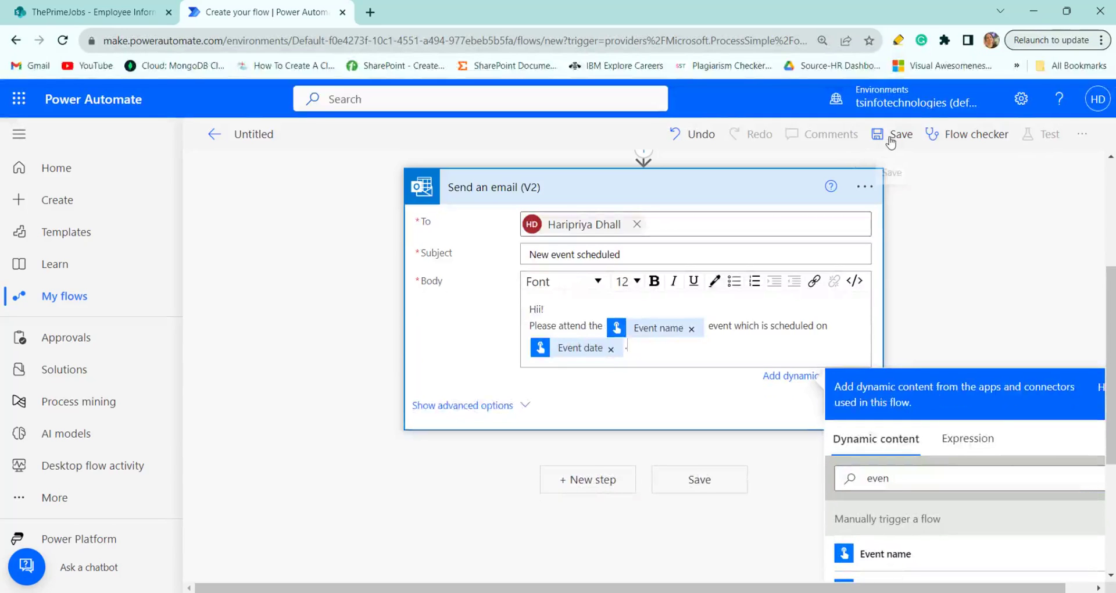
{"action": "left_click", "coordinate": [891, 139]}
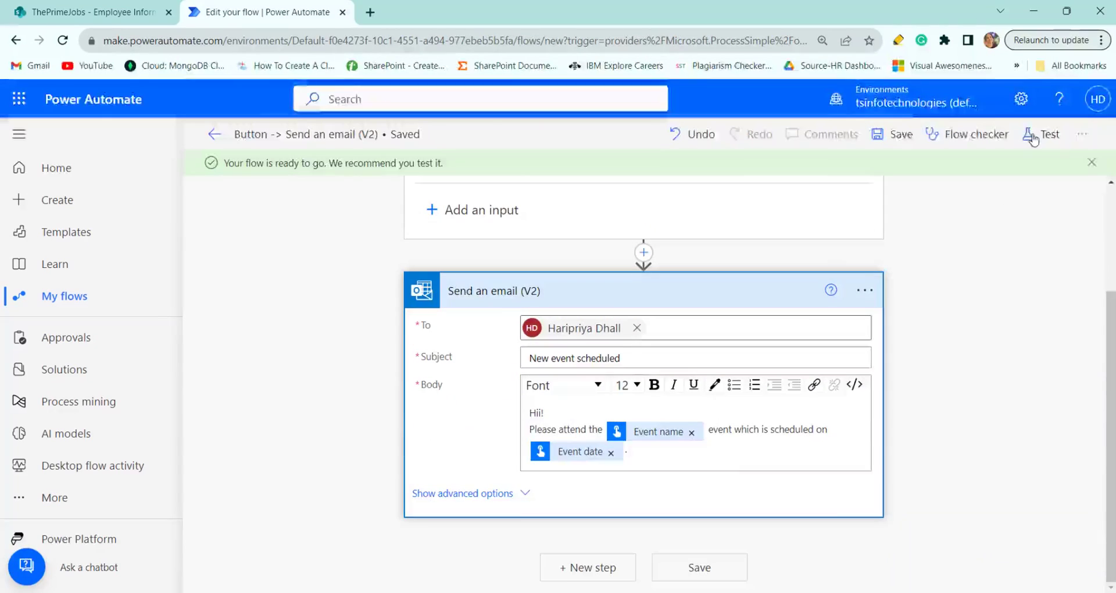
Start a manual test of the flow and continue past the connection check to its run inputs.
{"action": "left_click", "coordinate": [1032, 136]}
{"action": "left_click", "coordinate": [866, 174]}
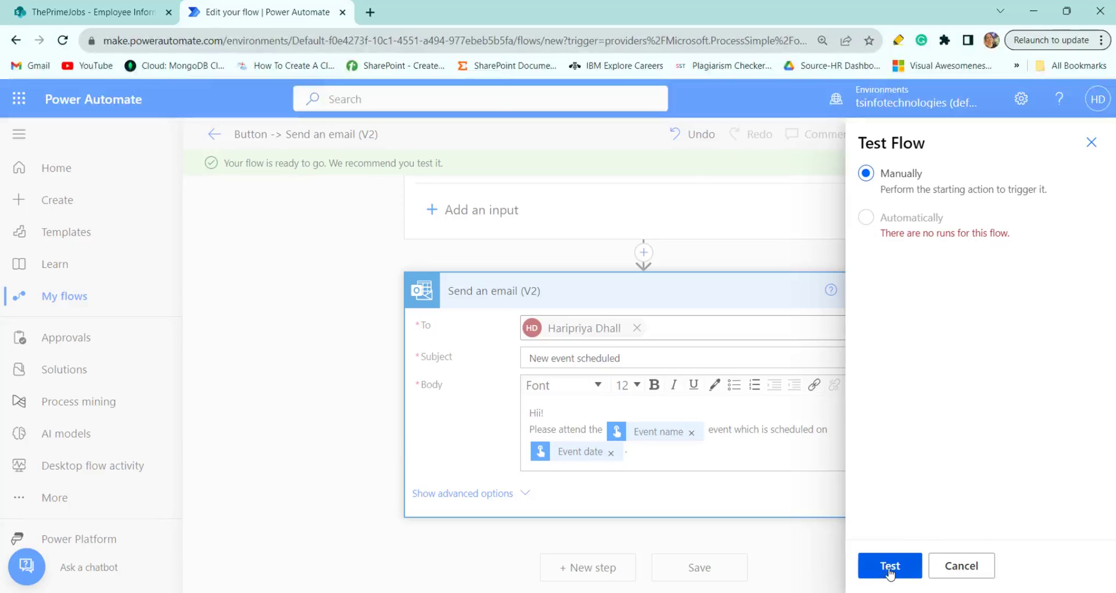
{"action": "left_click", "coordinate": [890, 566]}
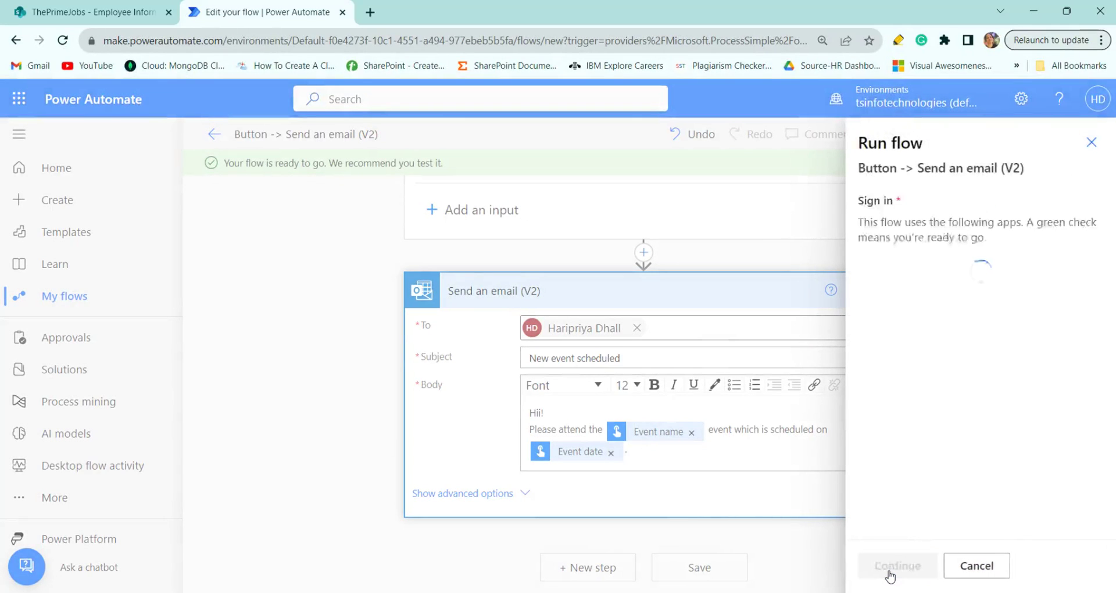
{"action": "left_click", "coordinate": [889, 570]}
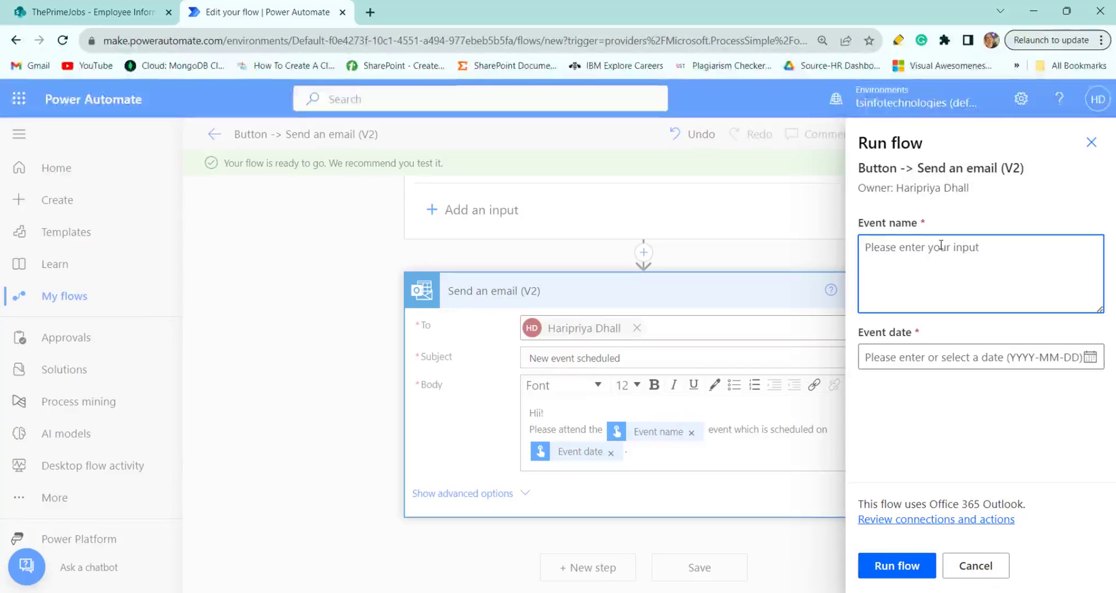
Run the flow with event name "Power Automate session" and event date 2023-11-21, and close the run confirmation.
{"action": "type", "text": "Power Automate session"}
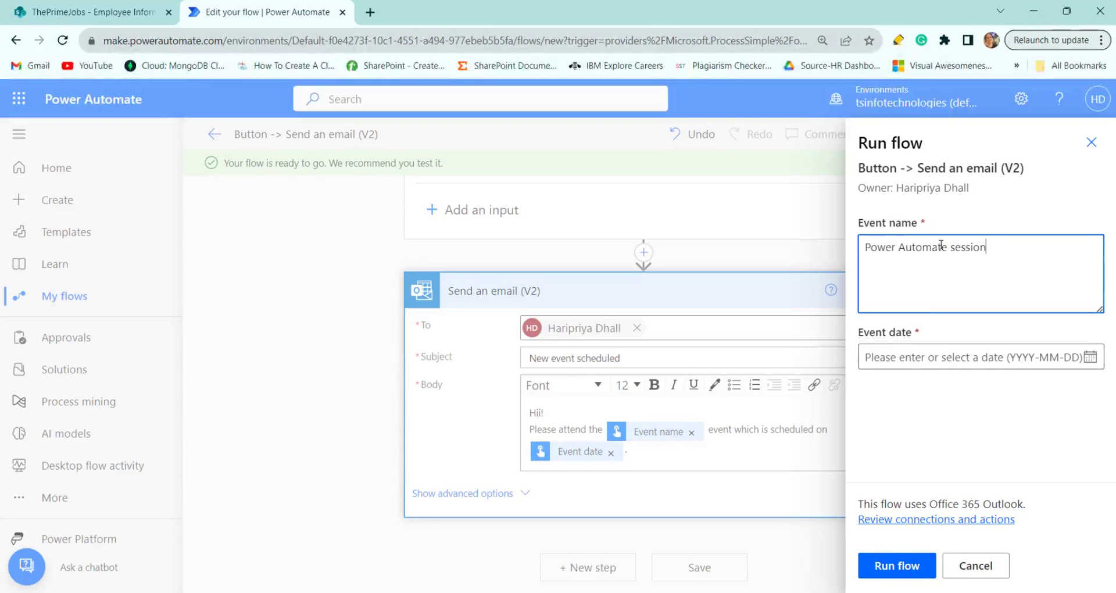
{"action": "left_click", "coordinate": [1092, 364]}
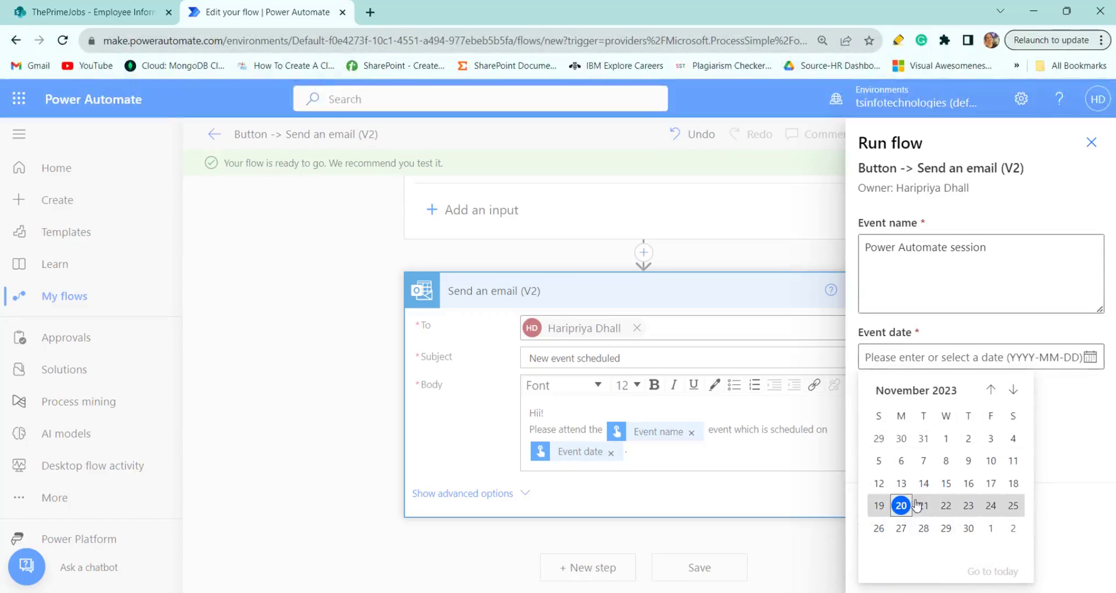
{"action": "left_click", "coordinate": [924, 506]}
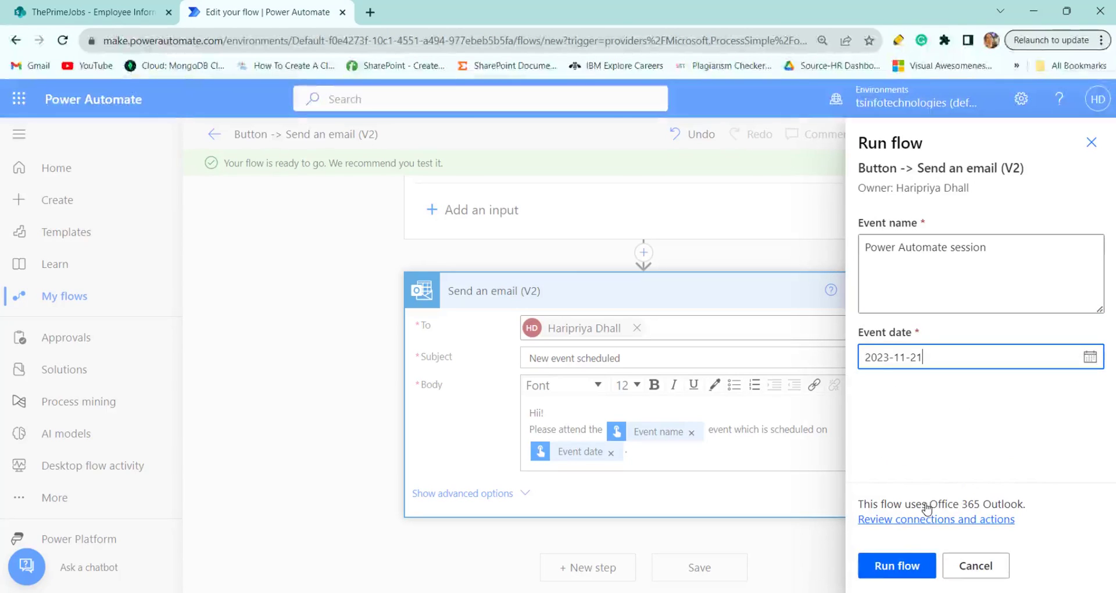
{"action": "left_click", "coordinate": [896, 565]}
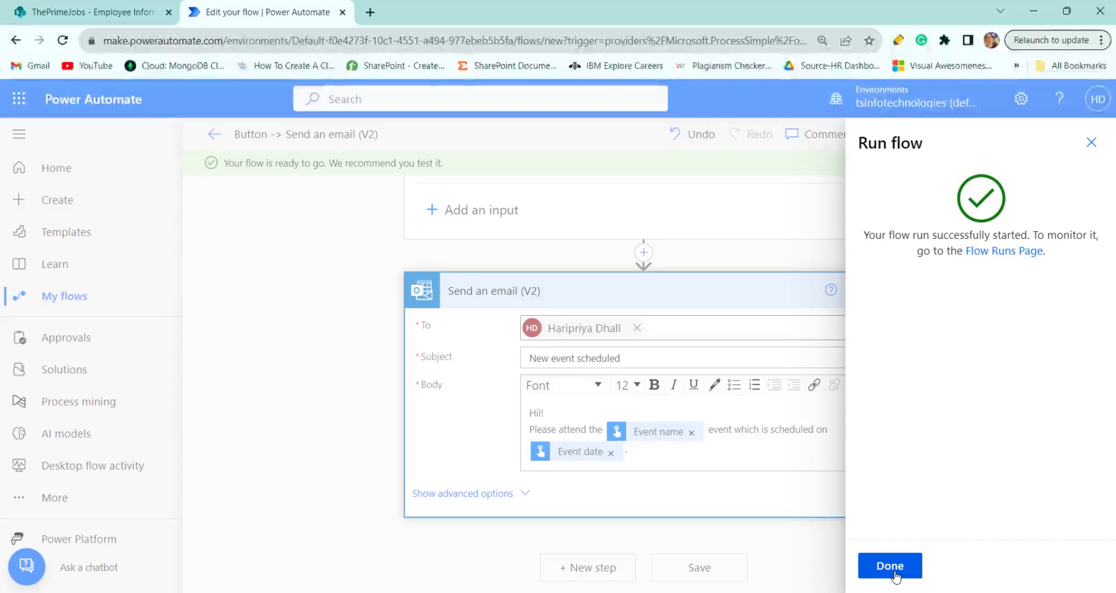
{"action": "left_click", "coordinate": [895, 567]}
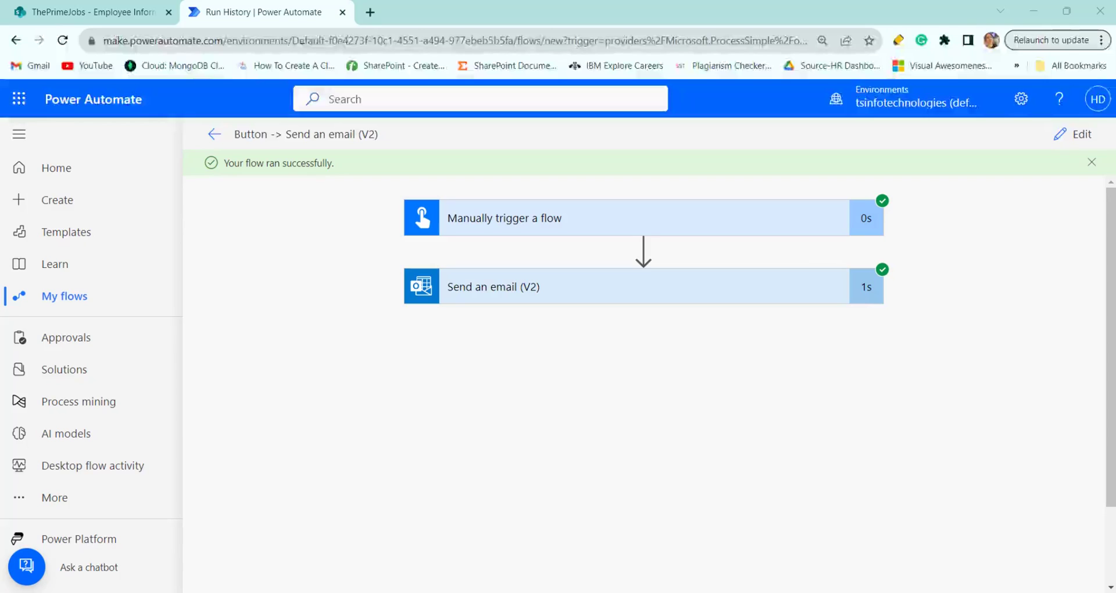
Switch to Outlook and open the newest "New event scheduled" email to check its content.
{"action": "left_click", "coordinate": [18, 99]}
{"action": "left_click", "coordinate": [93, 465]}
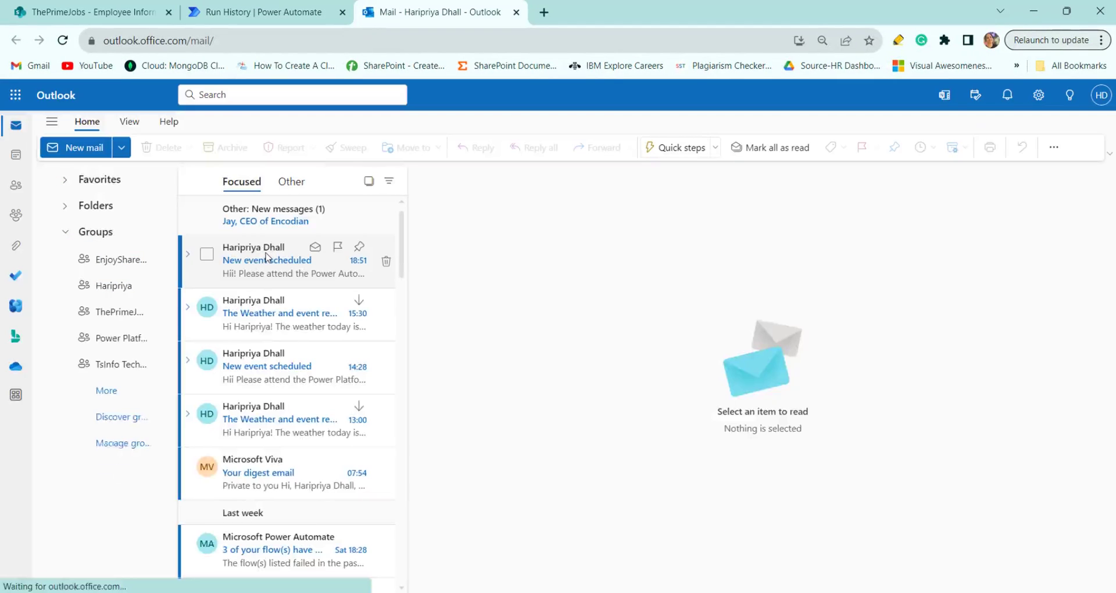
{"action": "left_click", "coordinate": [266, 255]}
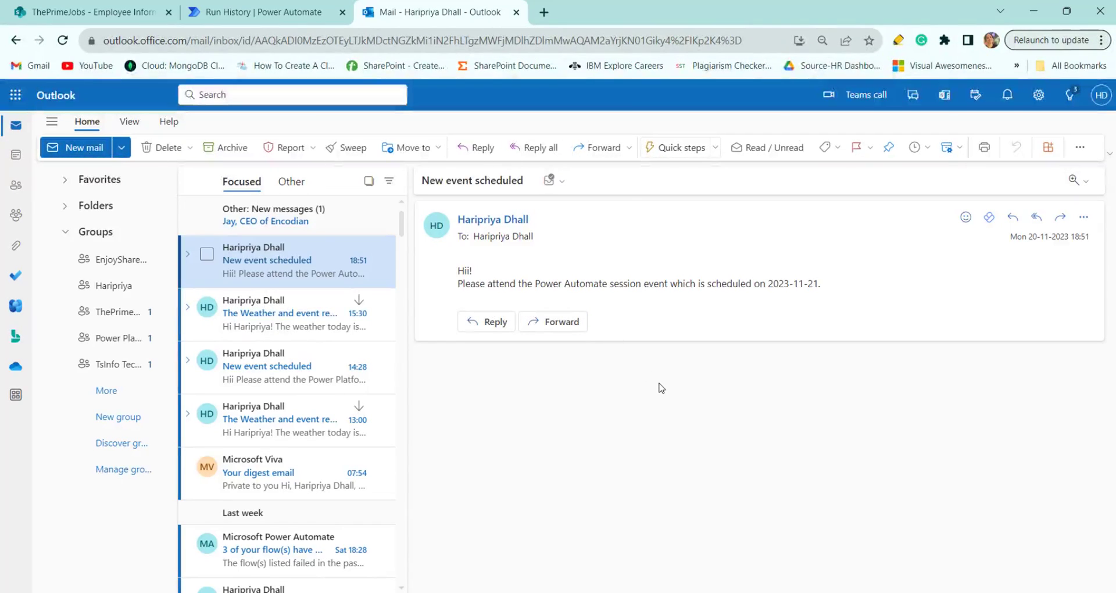
Switch to the running PowerPoint slide show to view the Get items action slide.
{"action": "key", "text": "super+Tab"}
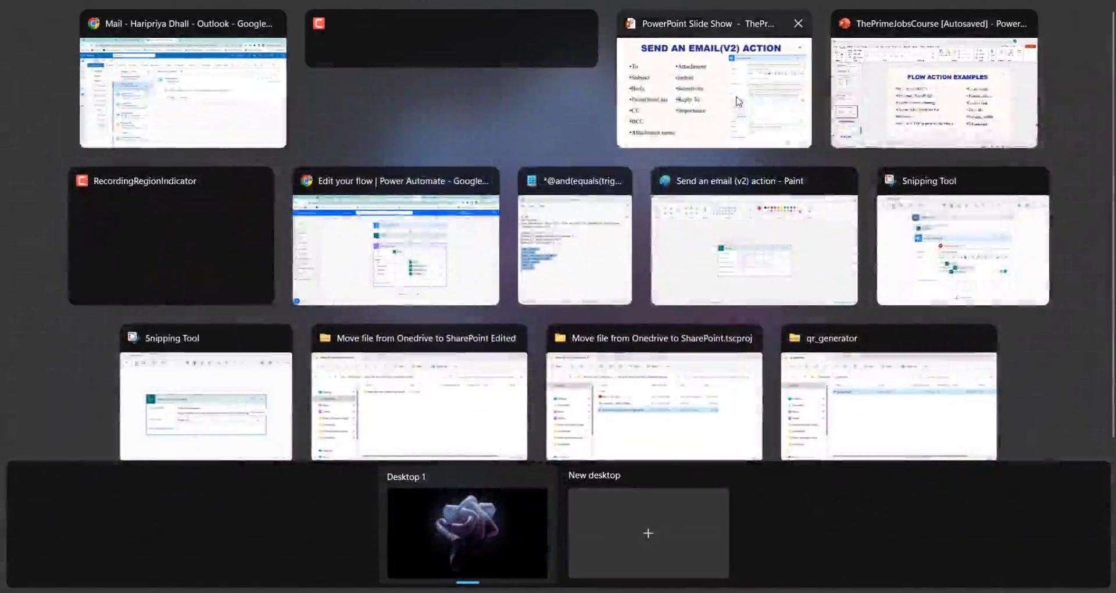
{"action": "left_click", "coordinate": [738, 102]}
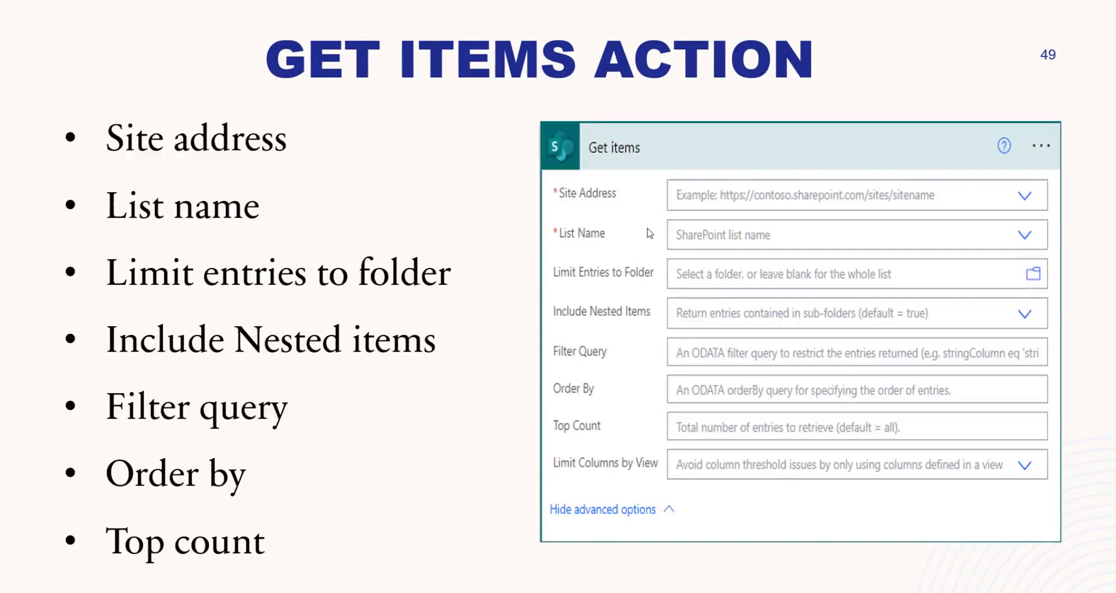
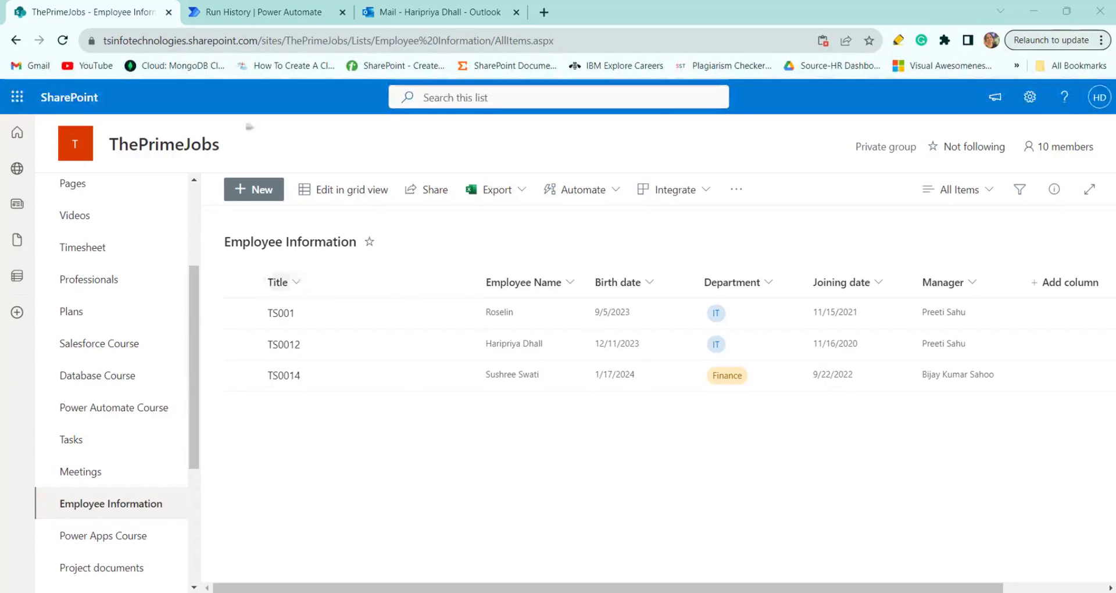
Return to Power Automate and create an unnamed instant cloud flow with the Manually trigger a flow trigger.
{"action": "left_click", "coordinate": [243, 8]}
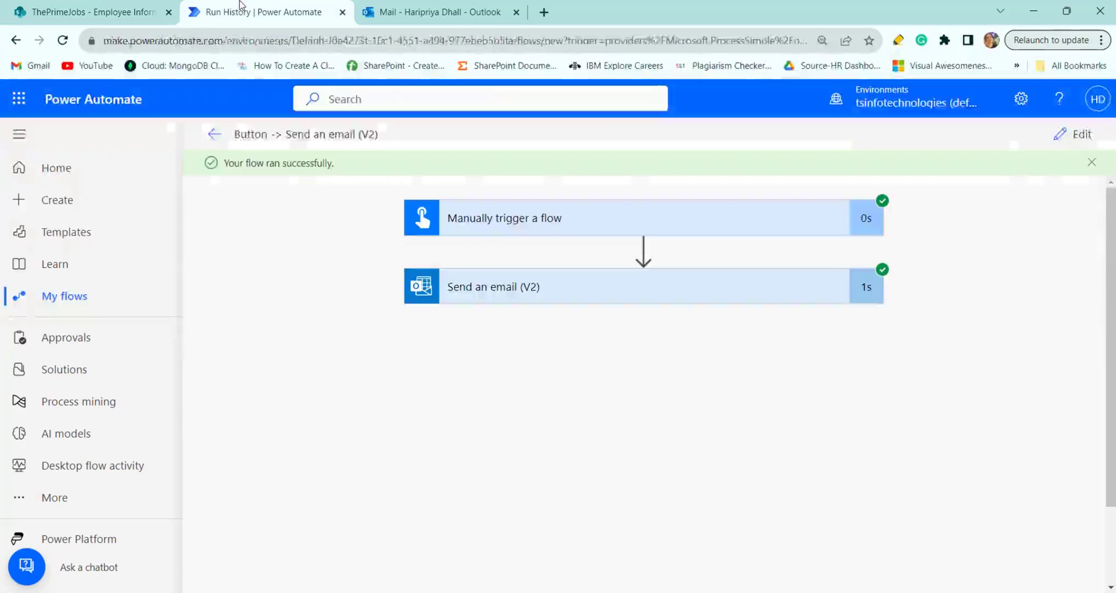
{"action": "left_click", "coordinate": [67, 201]}
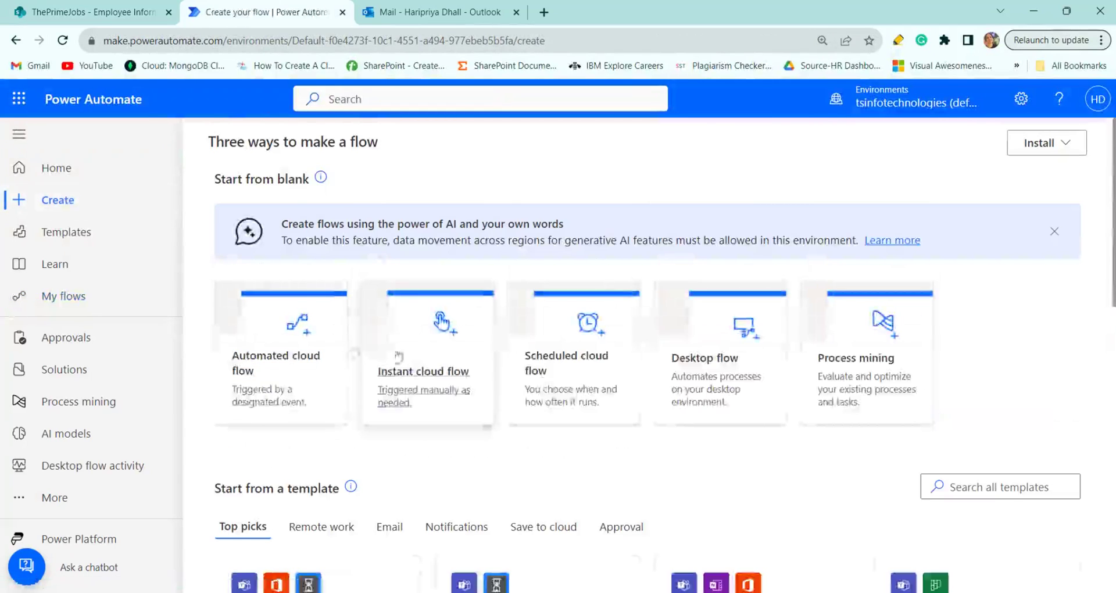
{"action": "left_click", "coordinate": [411, 358]}
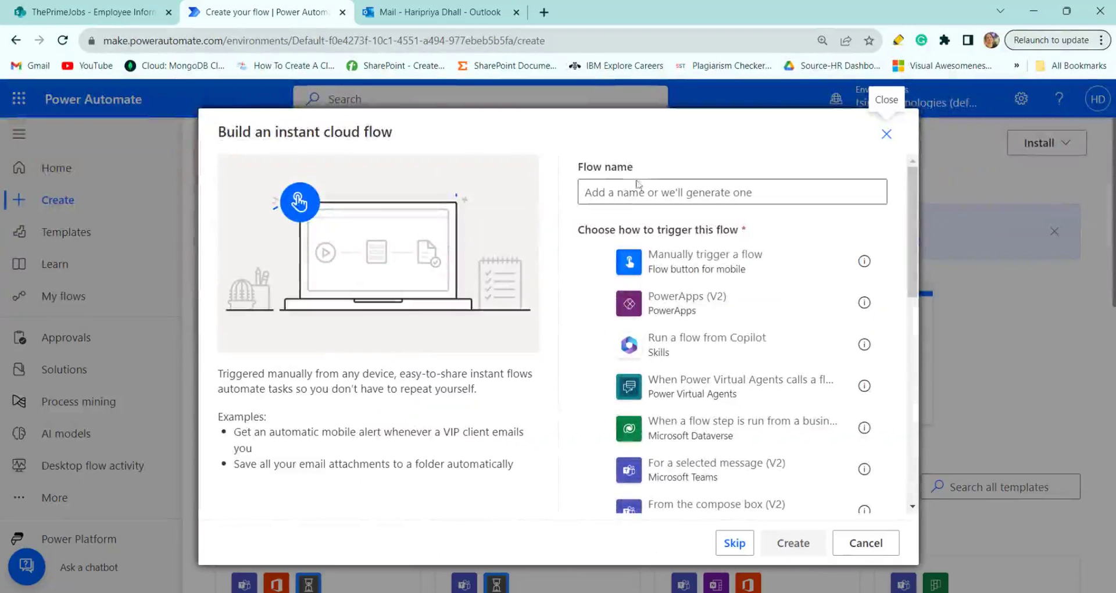
{"action": "left_click", "coordinate": [600, 260]}
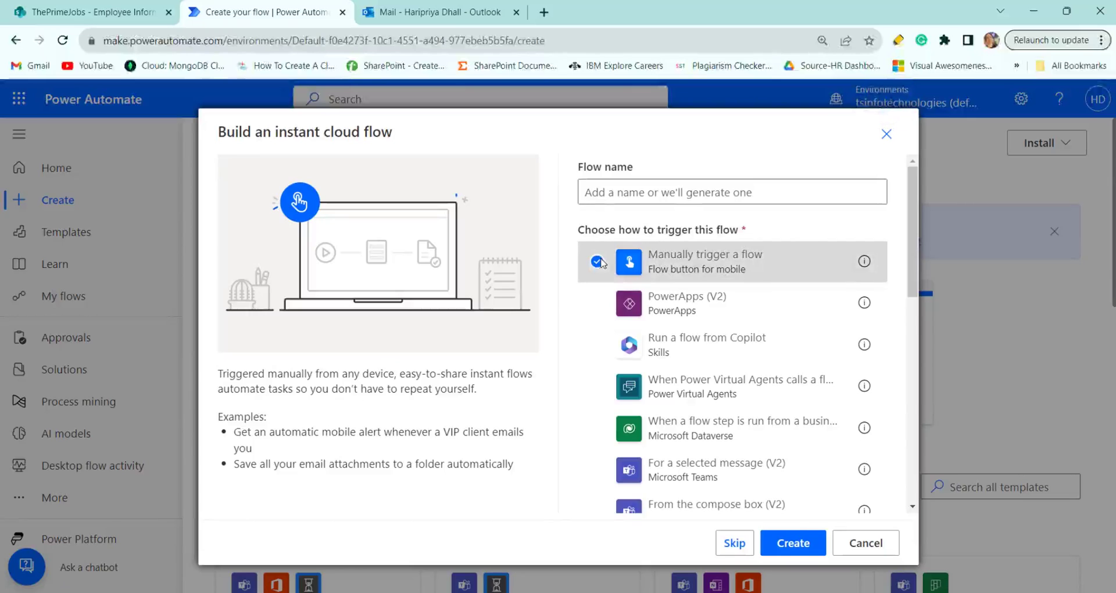
{"action": "left_click", "coordinate": [802, 544]}
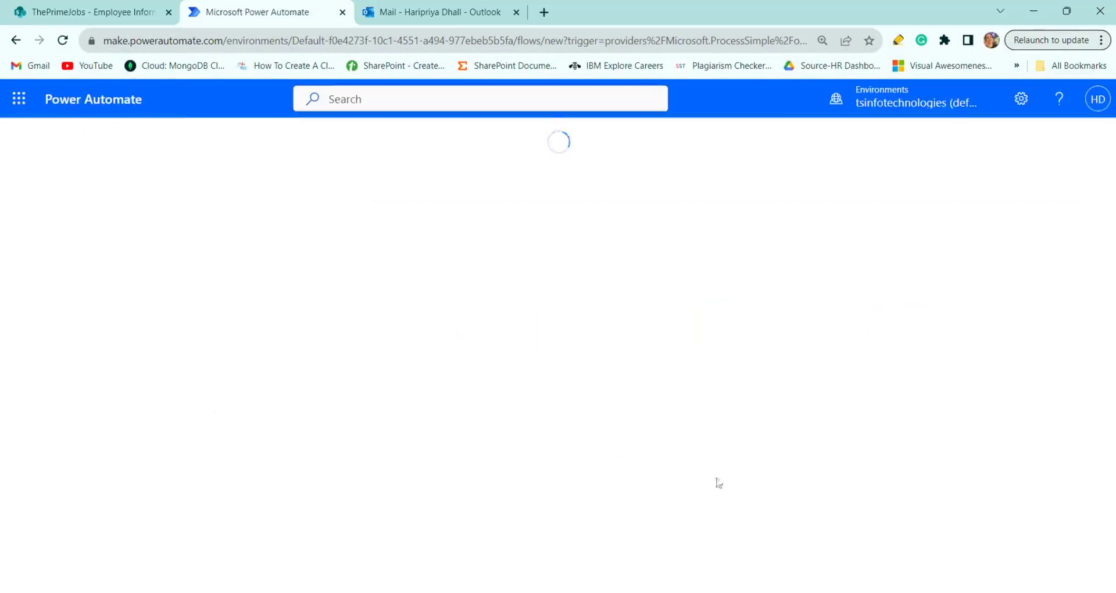
{"action": "left_click", "coordinate": [1091, 134]}
{"action": "left_click", "coordinate": [999, 170]}
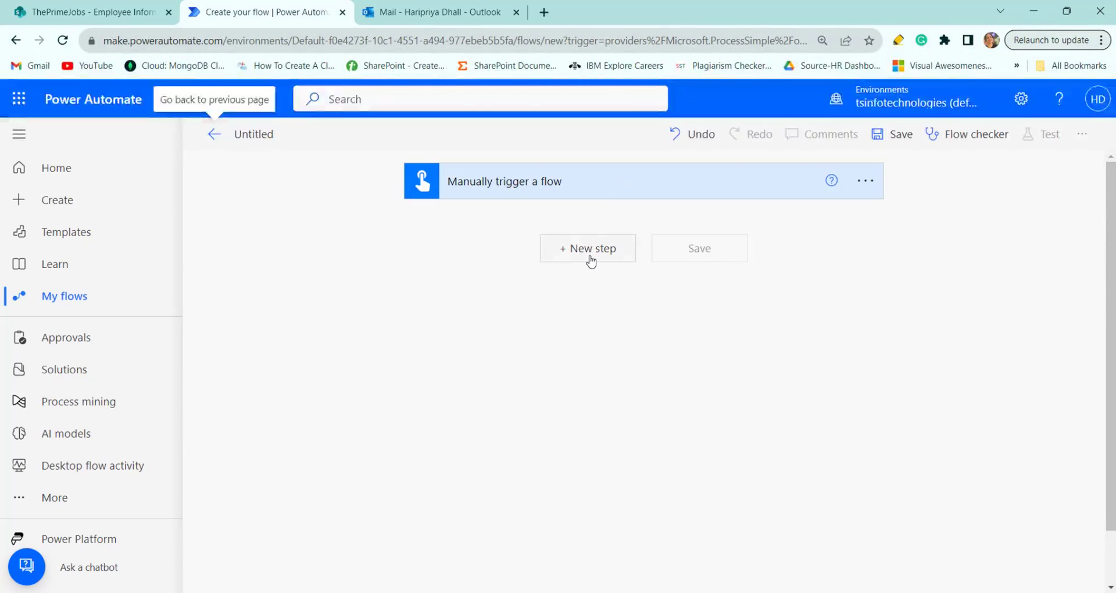
Add a new step after the trigger by searching for "Get items" and choosing the SharePoint Get items action.
{"action": "left_click", "coordinate": [590, 255]}
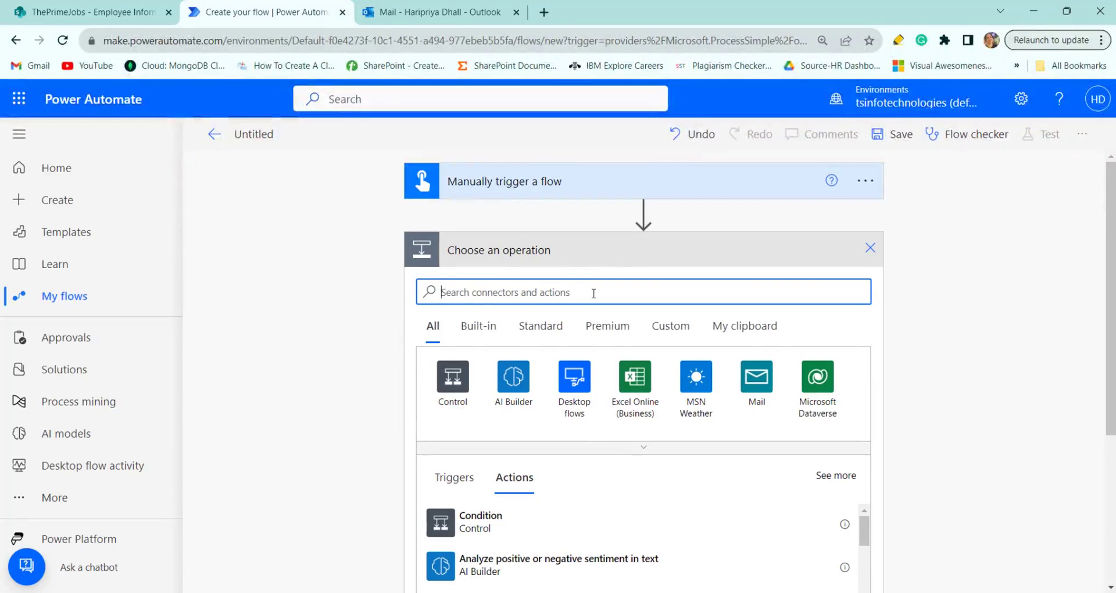
{"action": "type", "text": "Ge"}
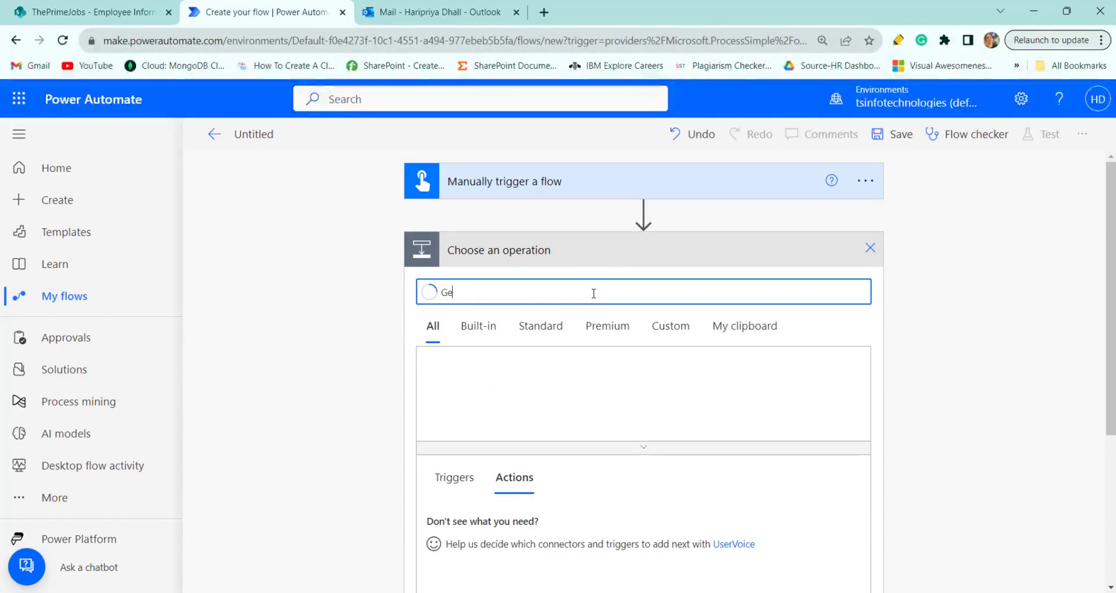
{"action": "type", "text": "t items"}
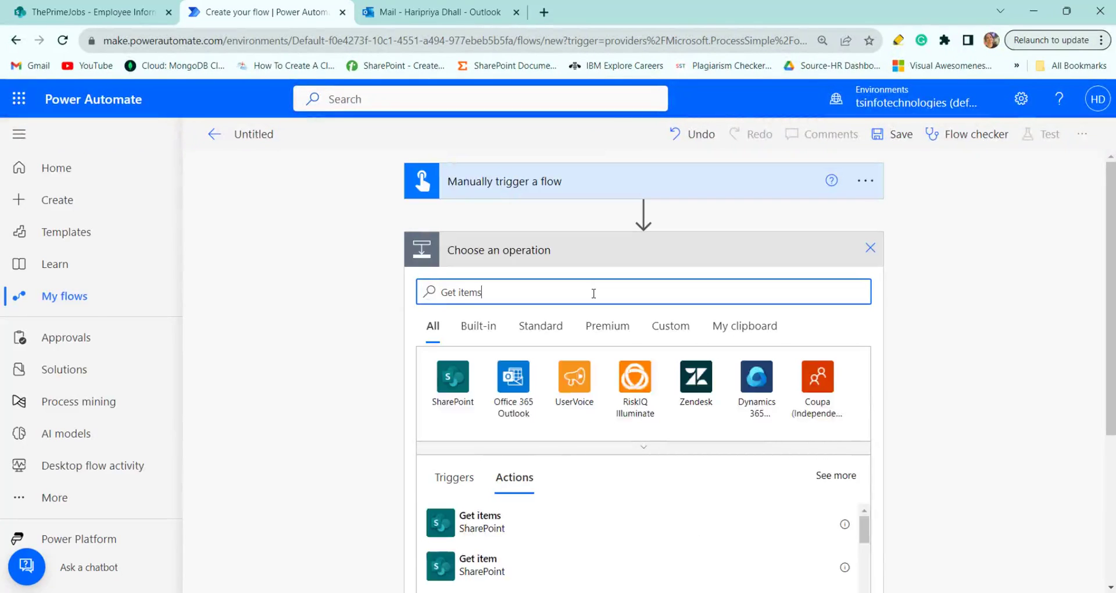
{"action": "left_click", "coordinate": [495, 526]}
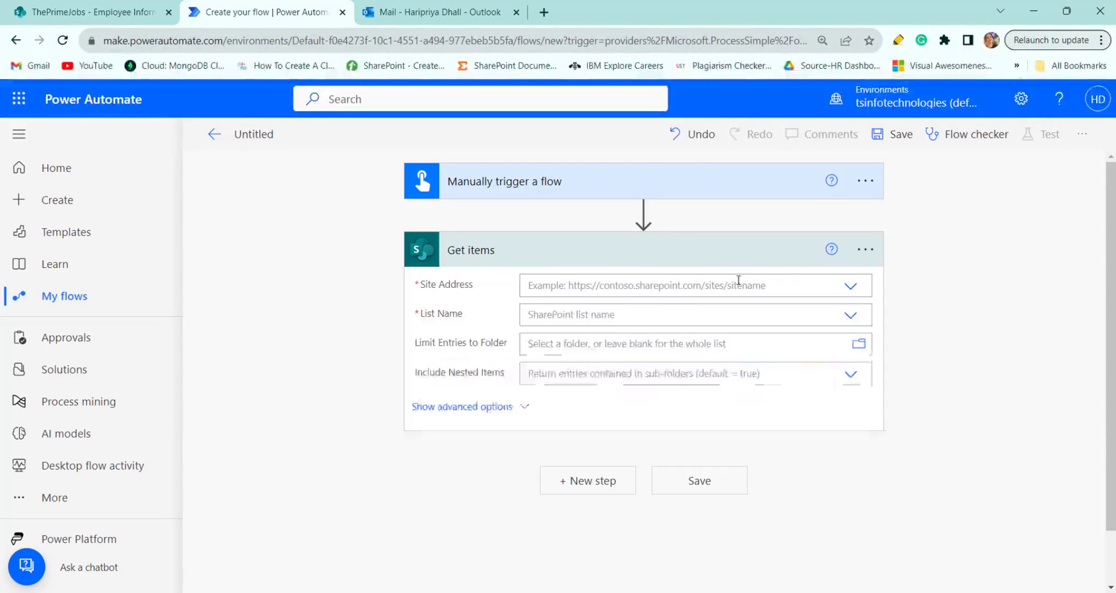
Switch the Get items action to the second listed connection and set its site address to ThePrimeJobs.
{"action": "left_click", "coordinate": [758, 285]}
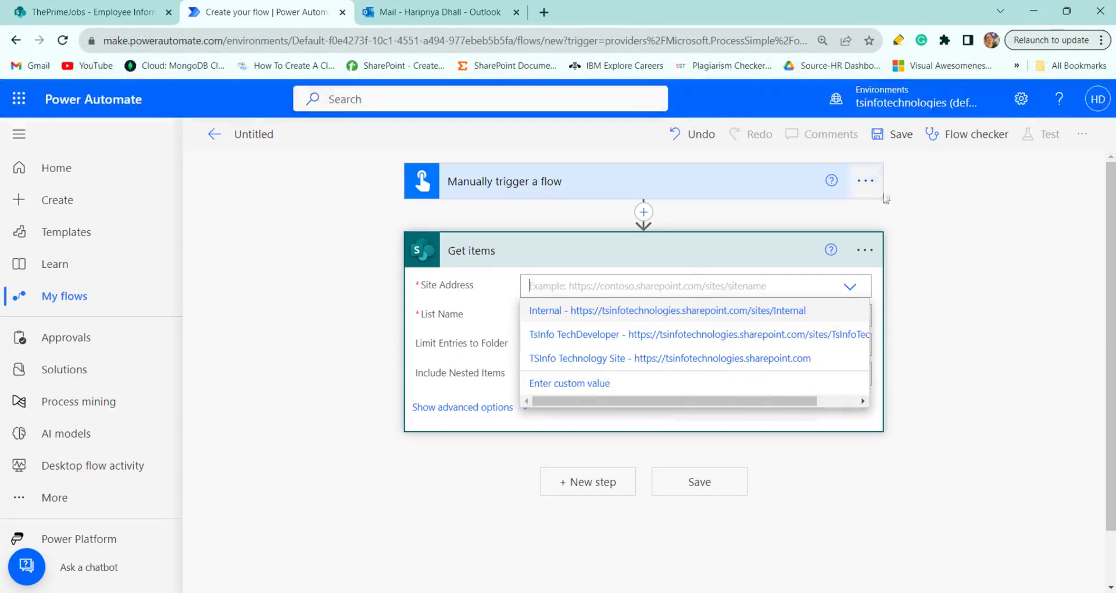
{"action": "left_click", "coordinate": [867, 251]}
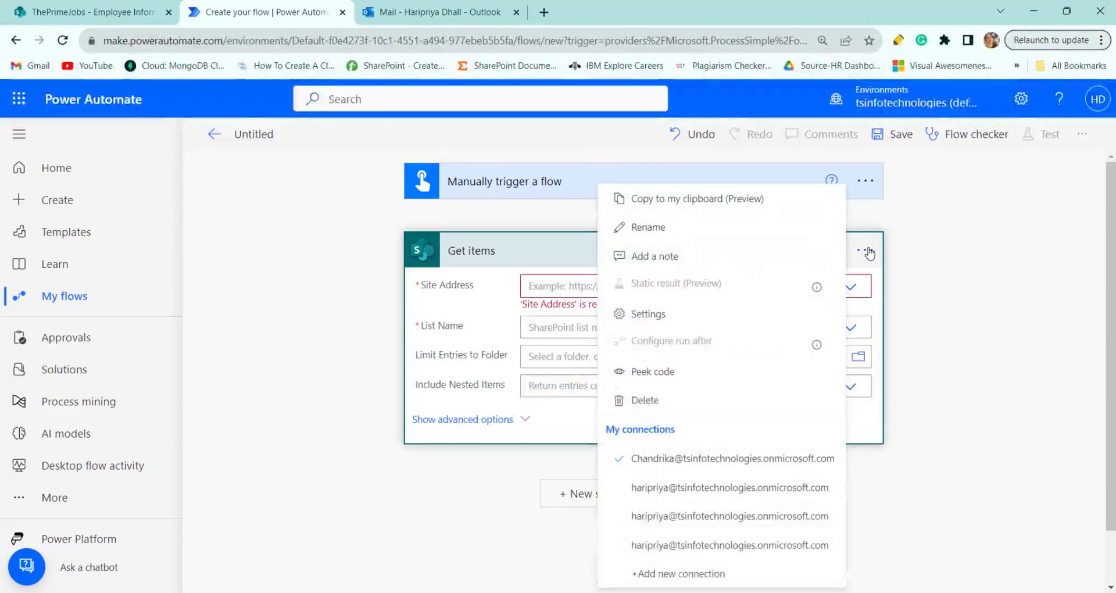
{"action": "left_click", "coordinate": [691, 494]}
{"action": "left_click", "coordinate": [850, 286]}
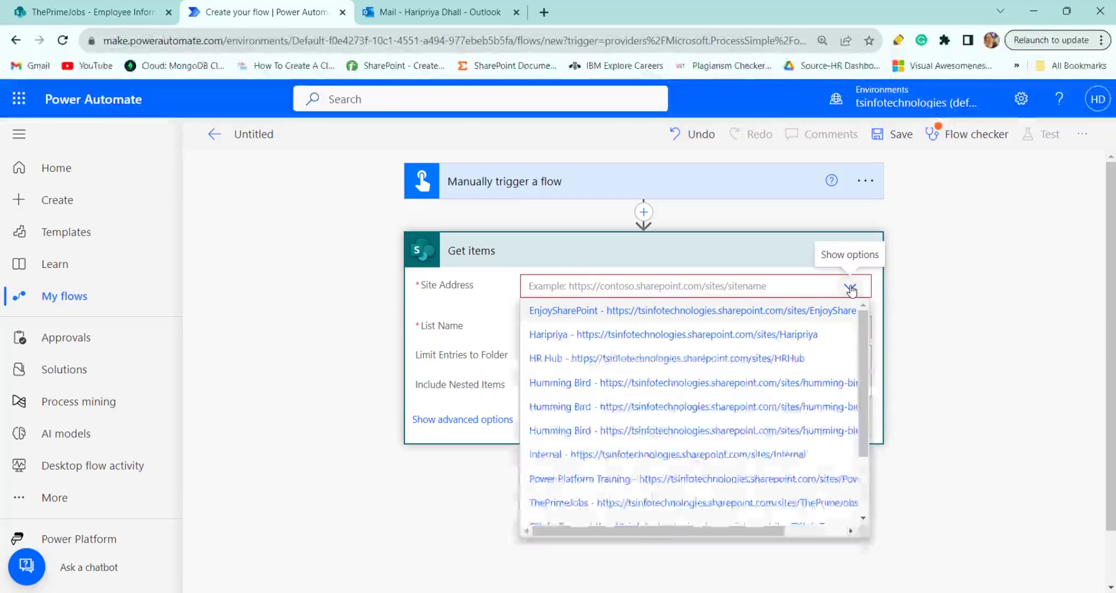
{"action": "left_click", "coordinate": [587, 503]}
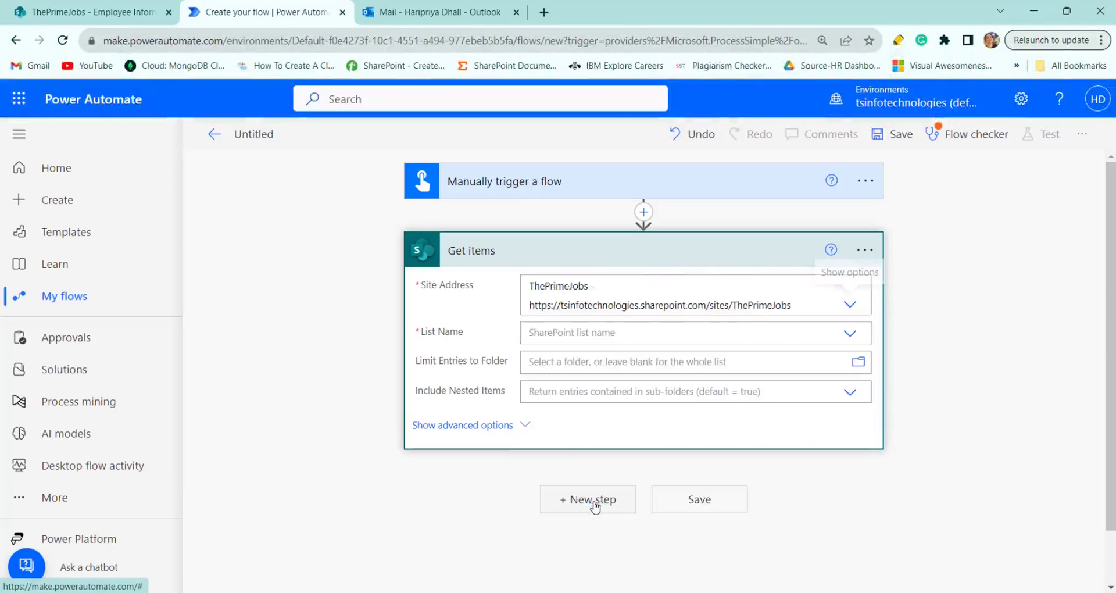
Set the list name of the Get items action to Employee Information.
{"action": "left_click", "coordinate": [849, 333]}
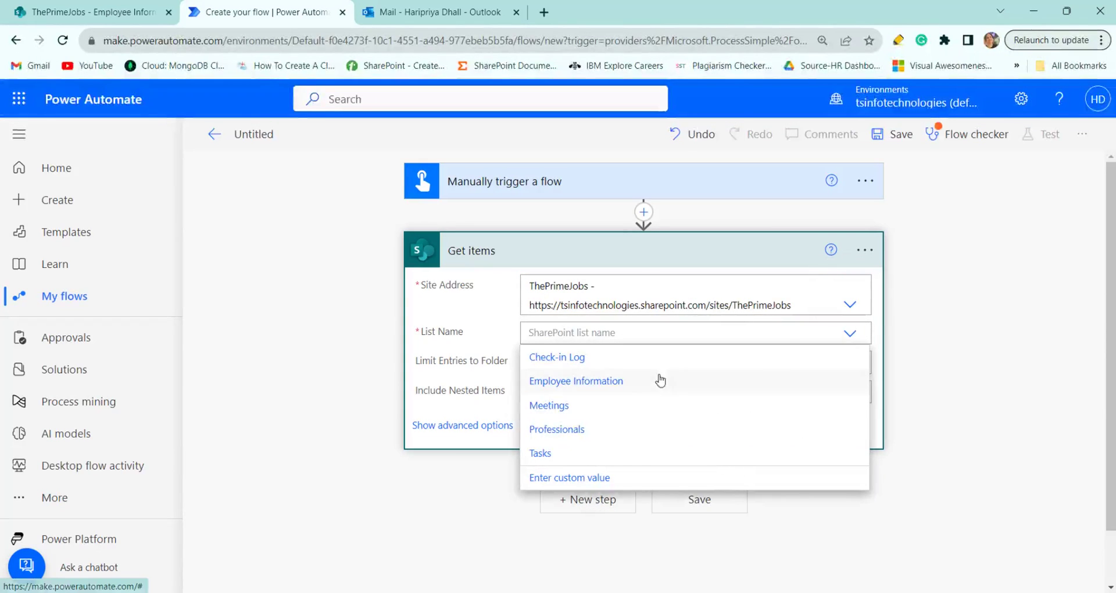
{"action": "left_click", "coordinate": [579, 384]}
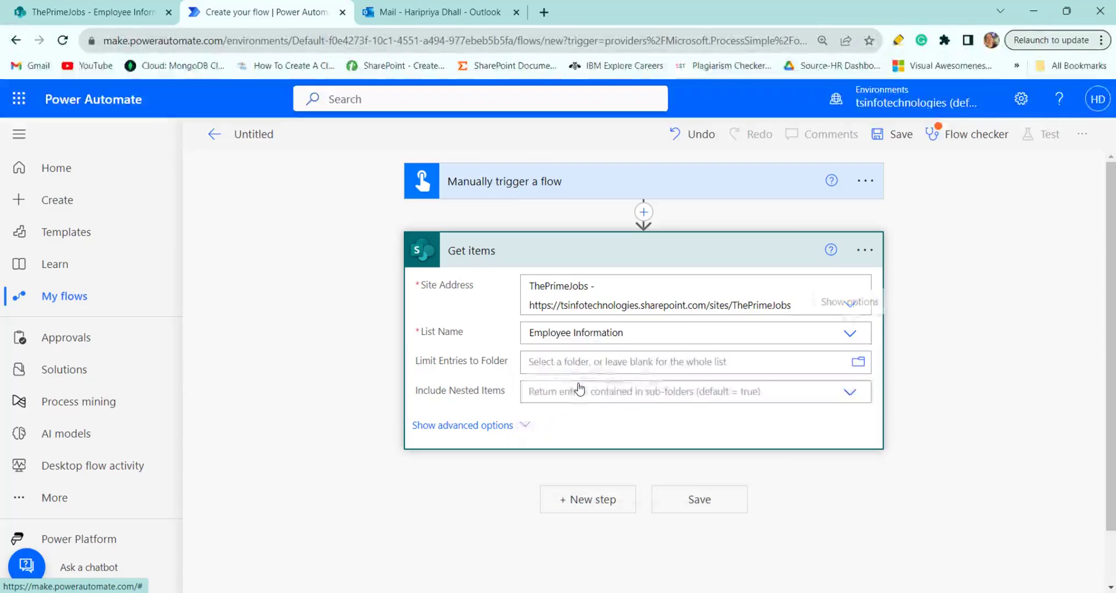
Add a new step after Get items by searching for "Create HTML" and choosing the Data Operation action Create HTML table.
{"action": "left_click", "coordinate": [589, 499]}
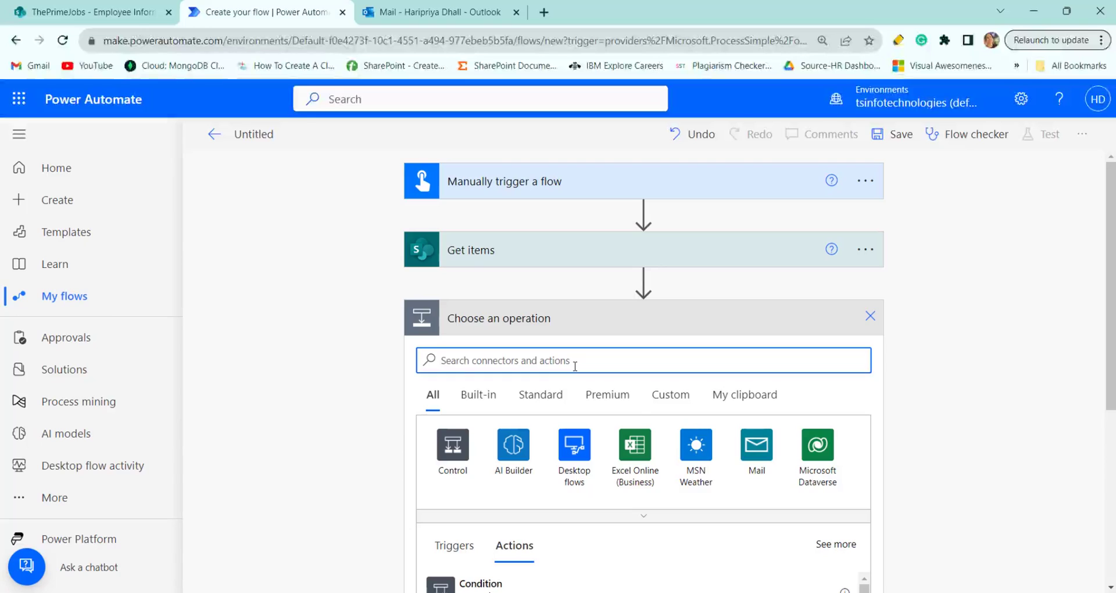
{"action": "type", "text": "Create"}
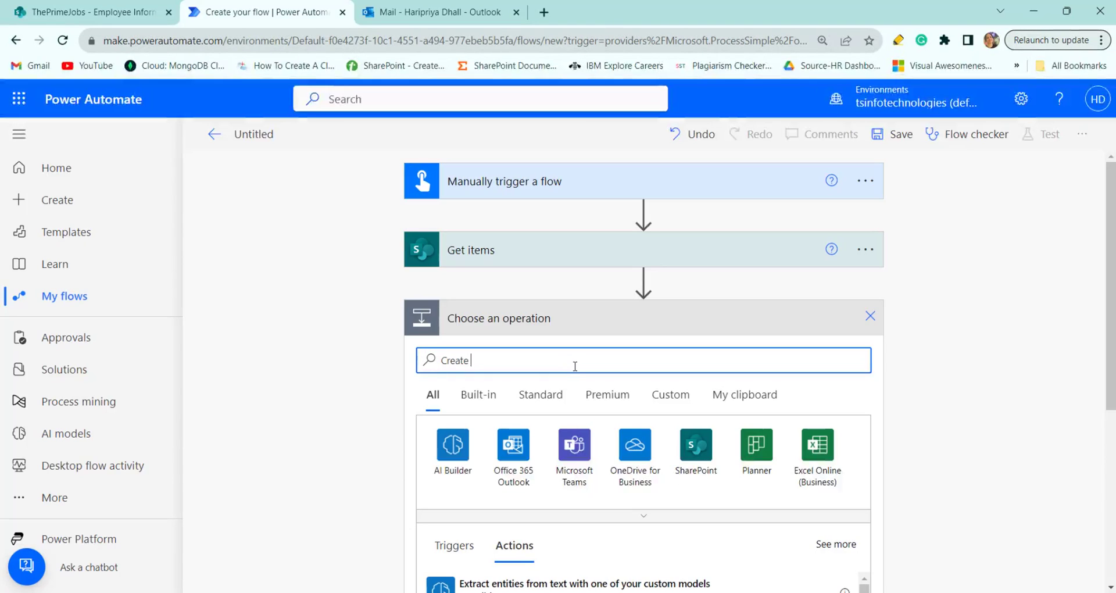
{"action": "type", "text": " HTML"}
{"action": "scroll", "coordinate": [574, 367], "scroll_direction": "down", "scroll_amount": 5}
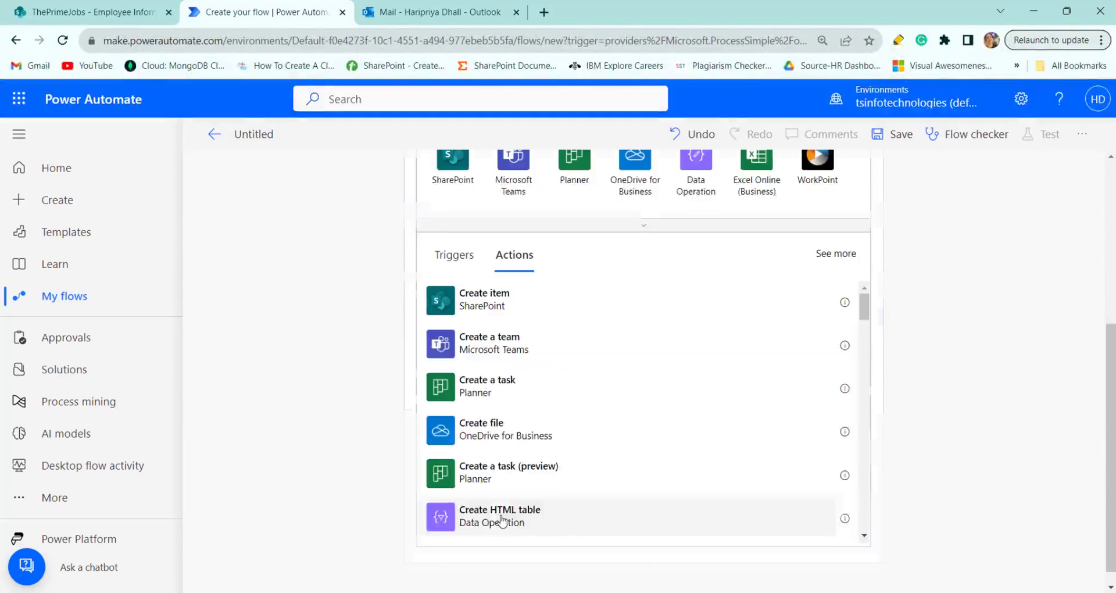
{"action": "left_click", "coordinate": [503, 517]}
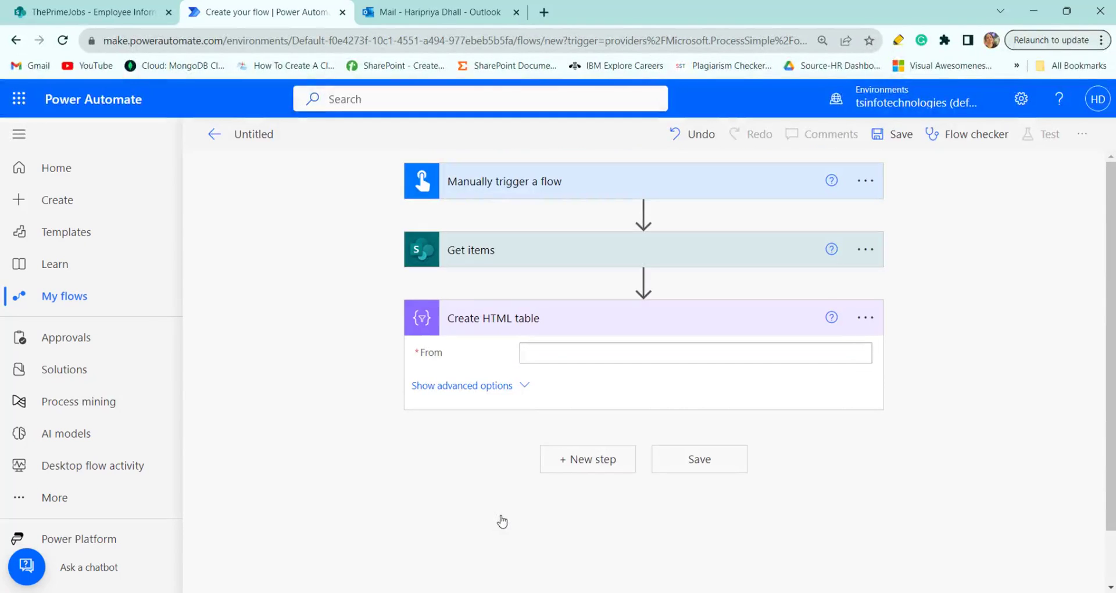
Use the value output of Get items as the Create HTML table source and switch its columns to Custom.
{"action": "left_click", "coordinate": [620, 354]}
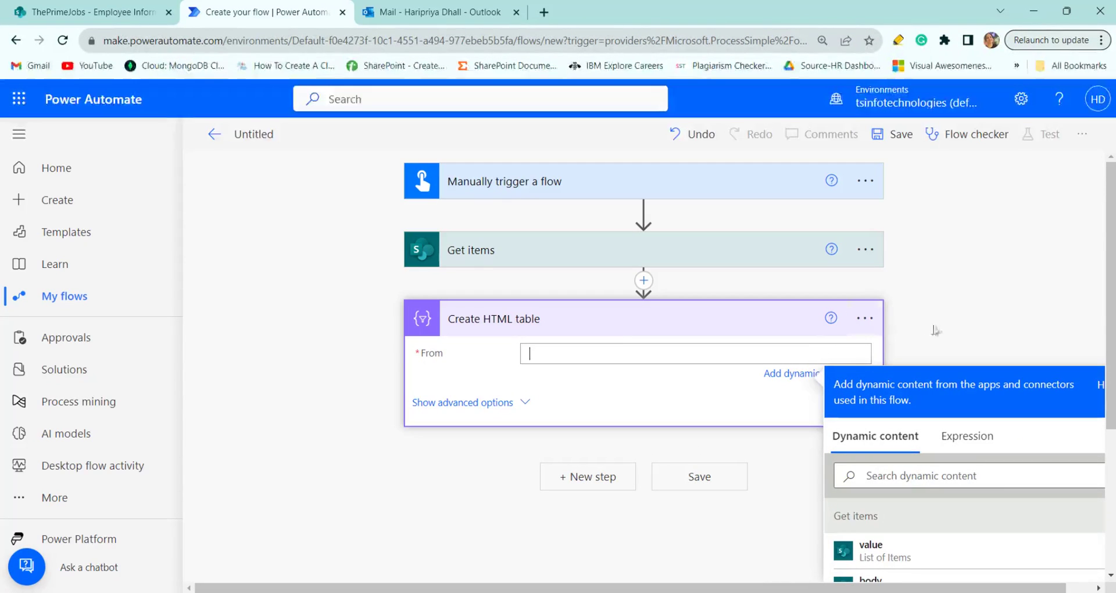
{"action": "scroll", "coordinate": [935, 330], "scroll_direction": "down", "scroll_amount": 2}
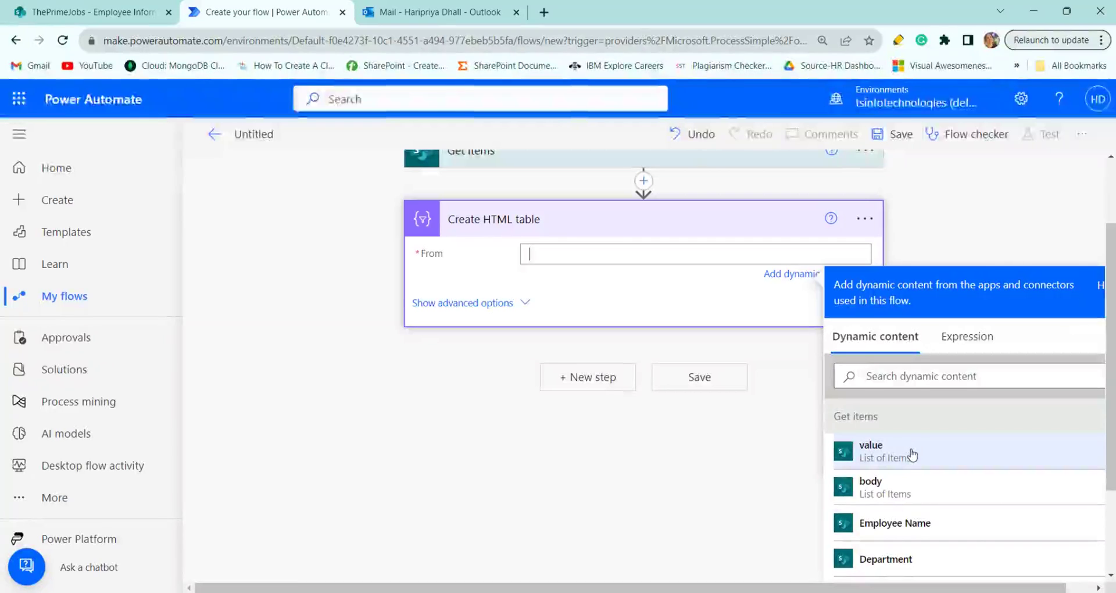
{"action": "left_click", "coordinate": [920, 455]}
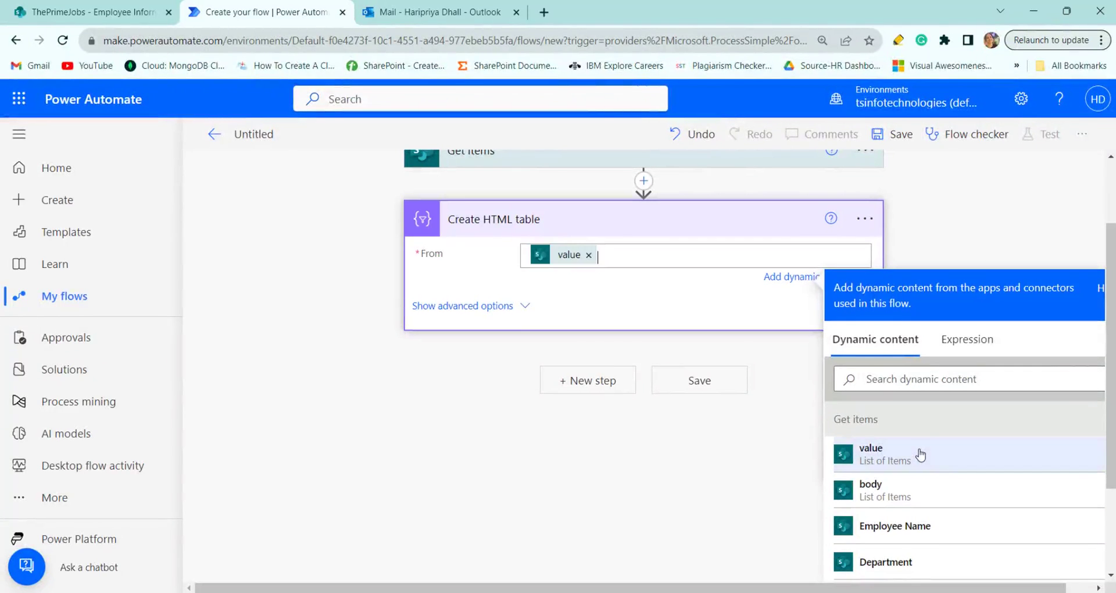
{"action": "left_click", "coordinate": [474, 307]}
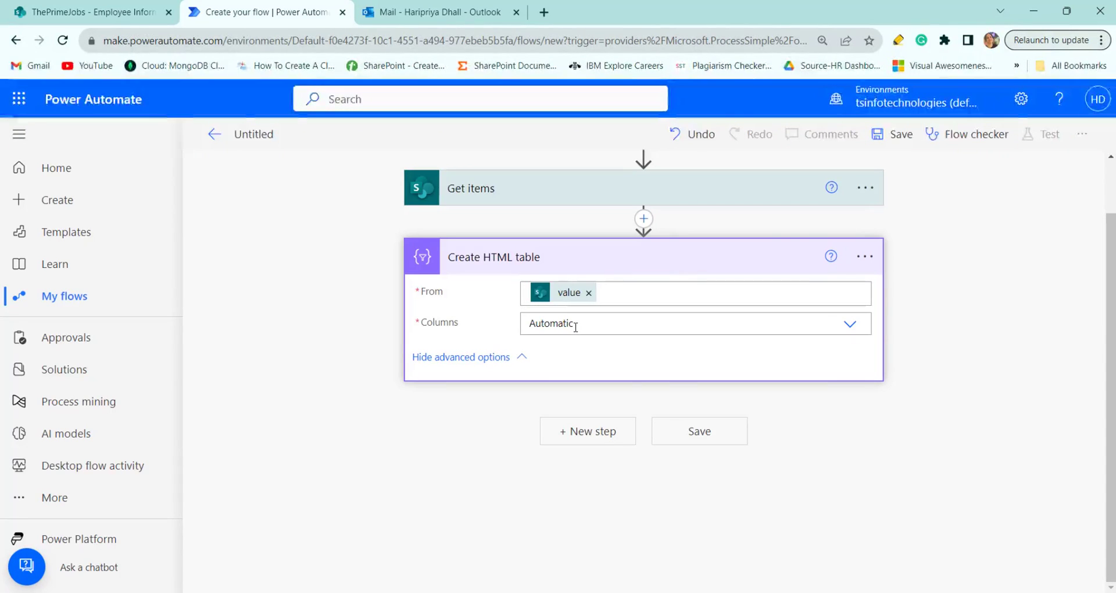
{"action": "left_click", "coordinate": [849, 324]}
{"action": "left_click", "coordinate": [597, 375]}
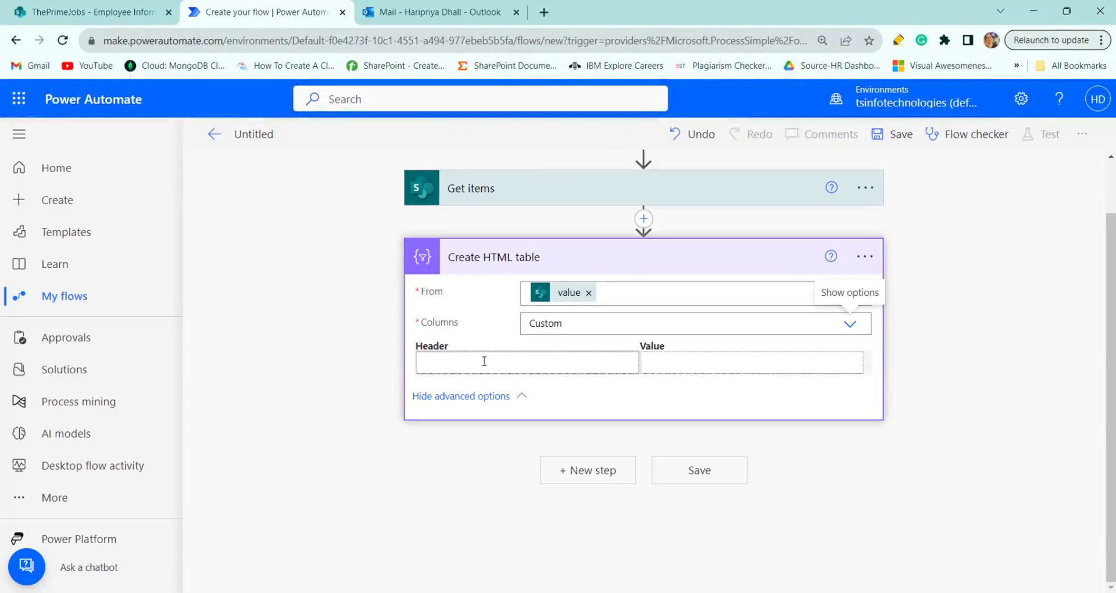
Enter the custom column headers Title, EmployeeName, Department and JoiningDate, checking the column names in the SharePoint Employee Information list.
{"action": "left_click", "coordinate": [501, 363]}
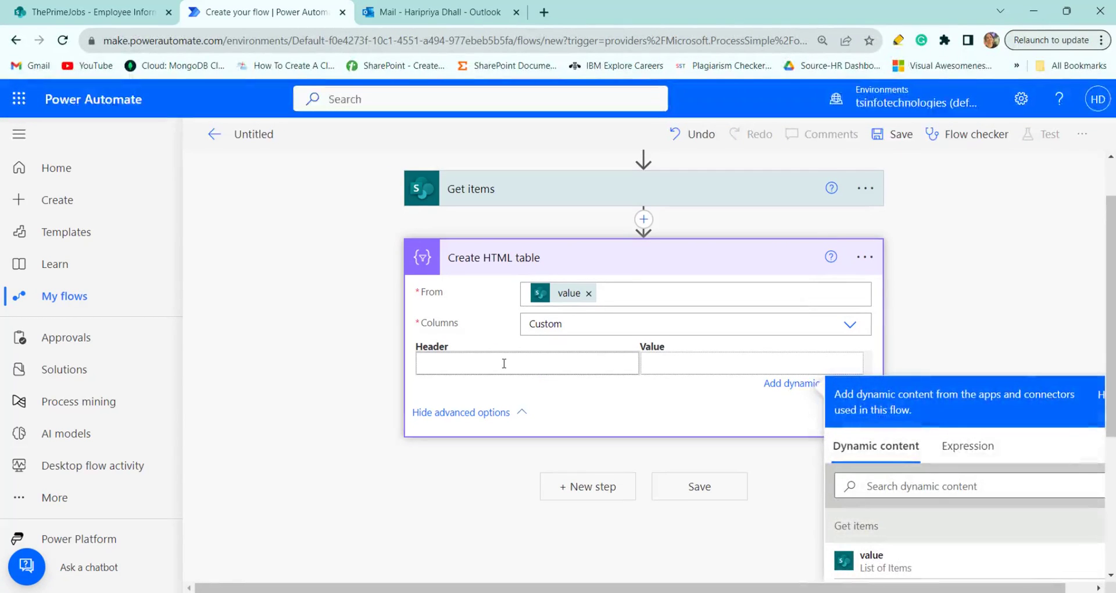
{"action": "type", "text": "Tit"}
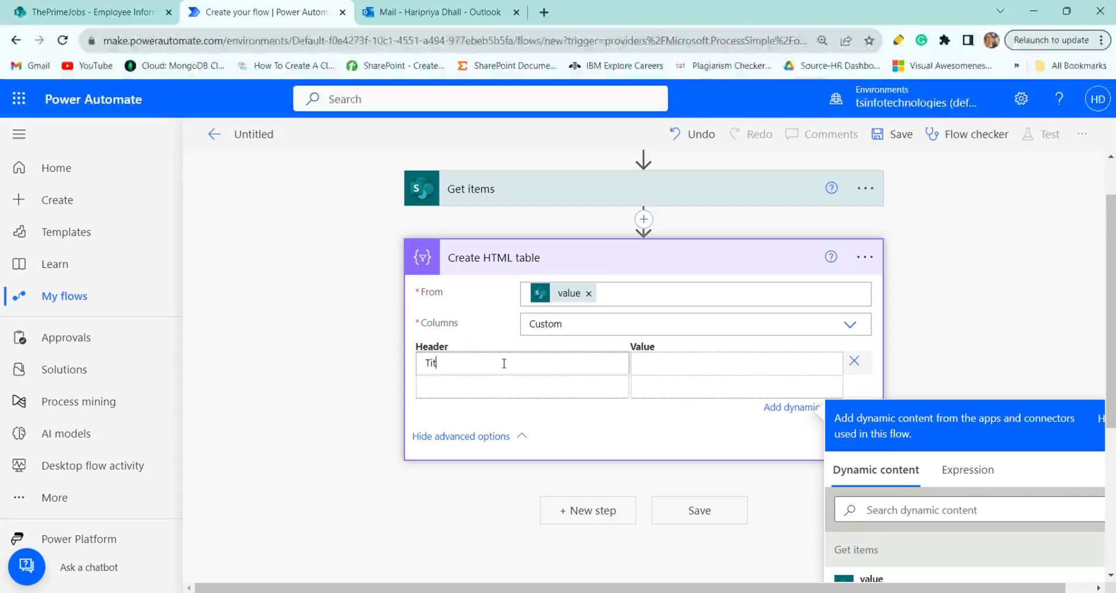
{"action": "type", "text": "le"}
{"action": "left_click", "coordinate": [517, 389]}
{"action": "type", "text": "EmployeeName"}
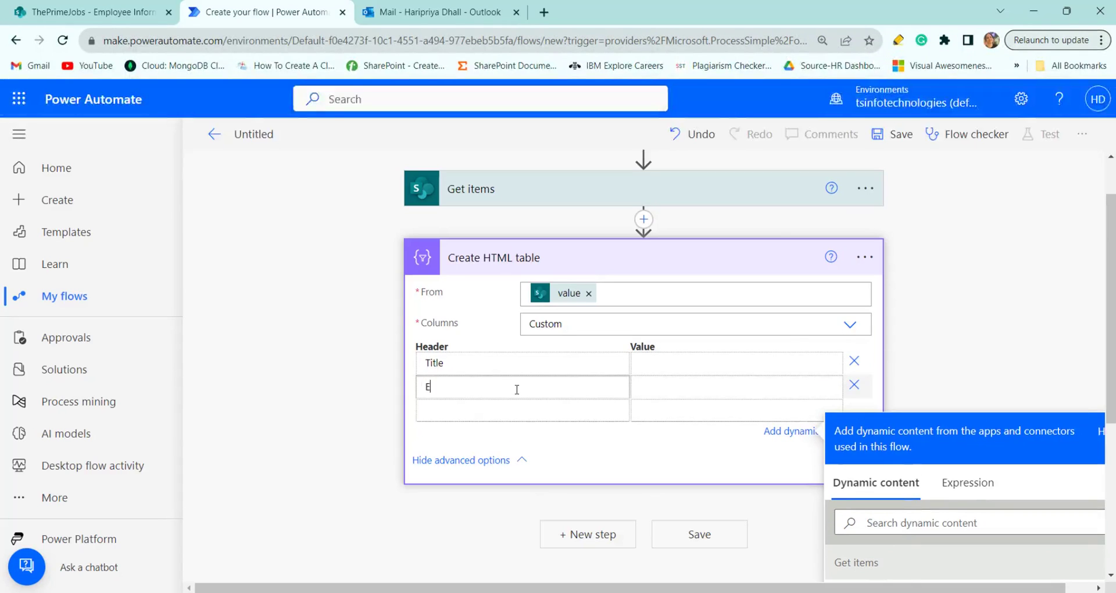
{"action": "left_click", "coordinate": [487, 411]}
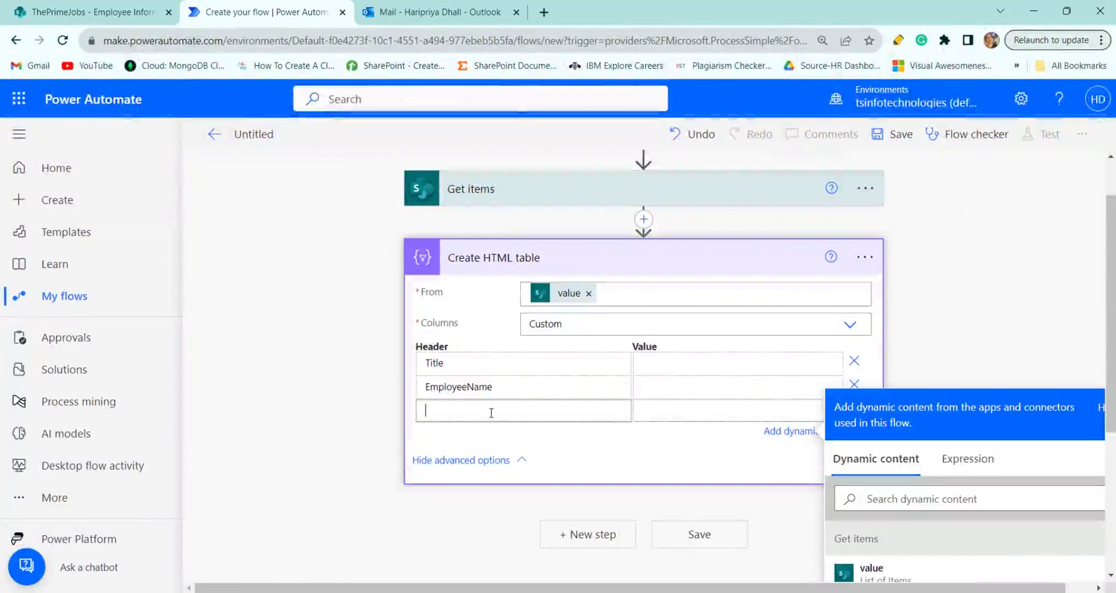
{"action": "type", "text": "Department"}
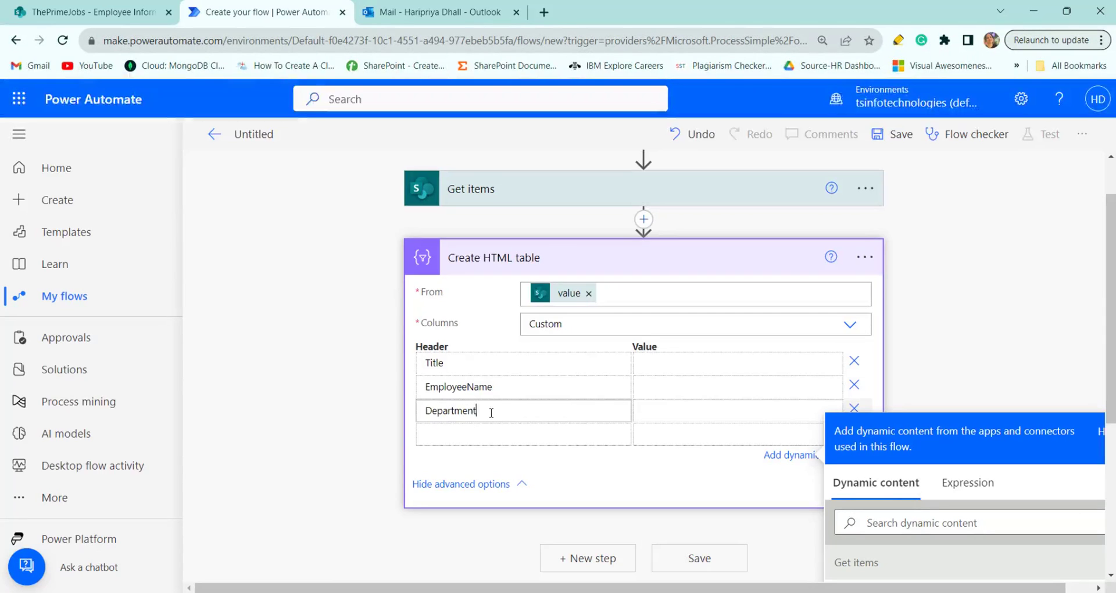
{"action": "left_click", "coordinate": [491, 433]}
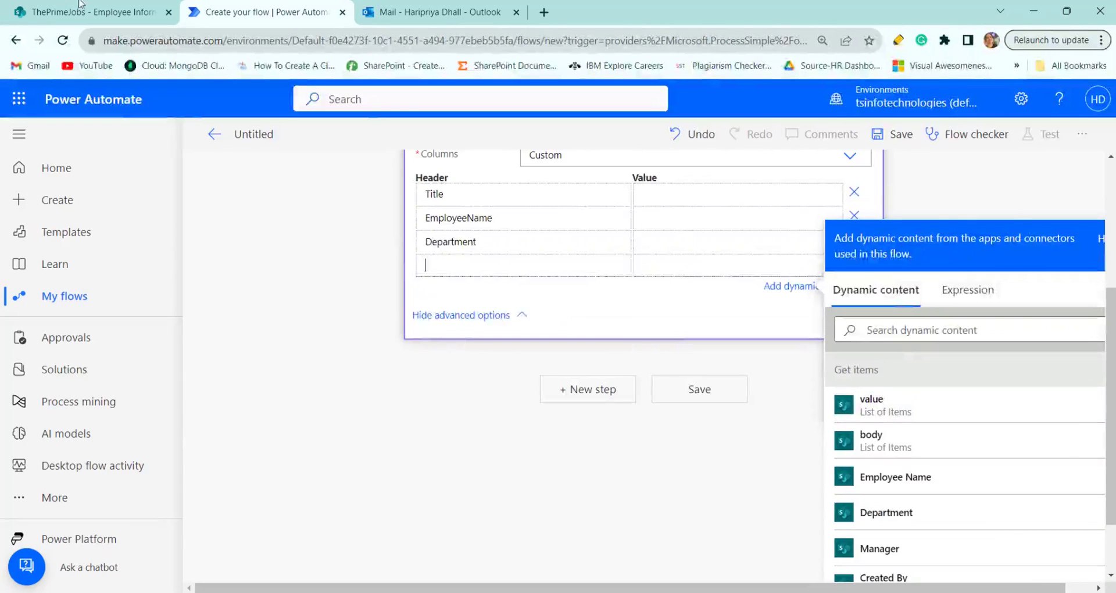
{"action": "left_click", "coordinate": [81, 8]}
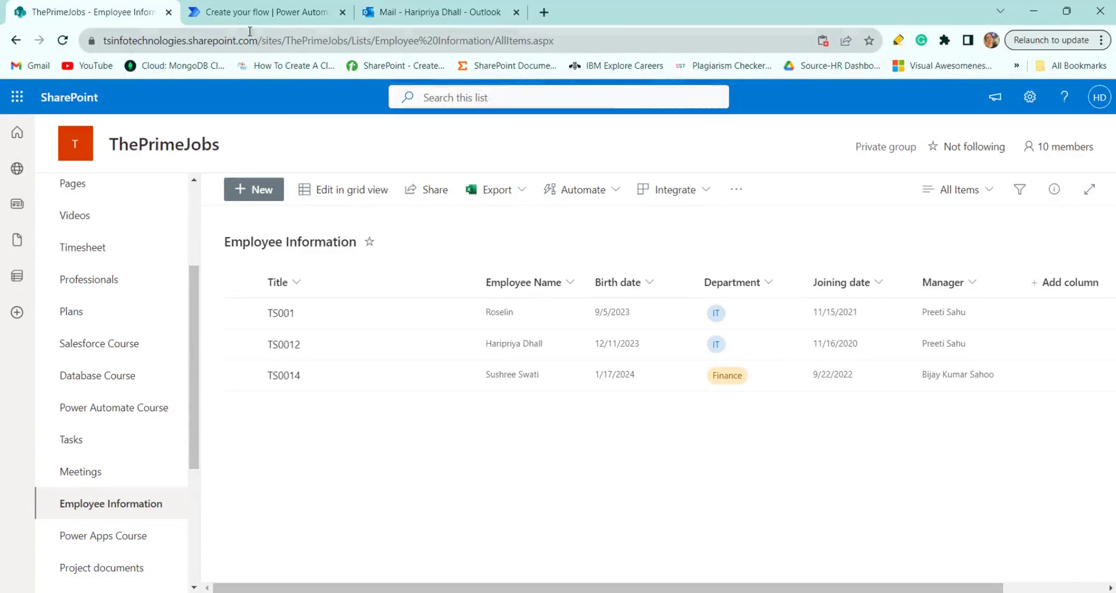
{"action": "left_click", "coordinate": [258, 12]}
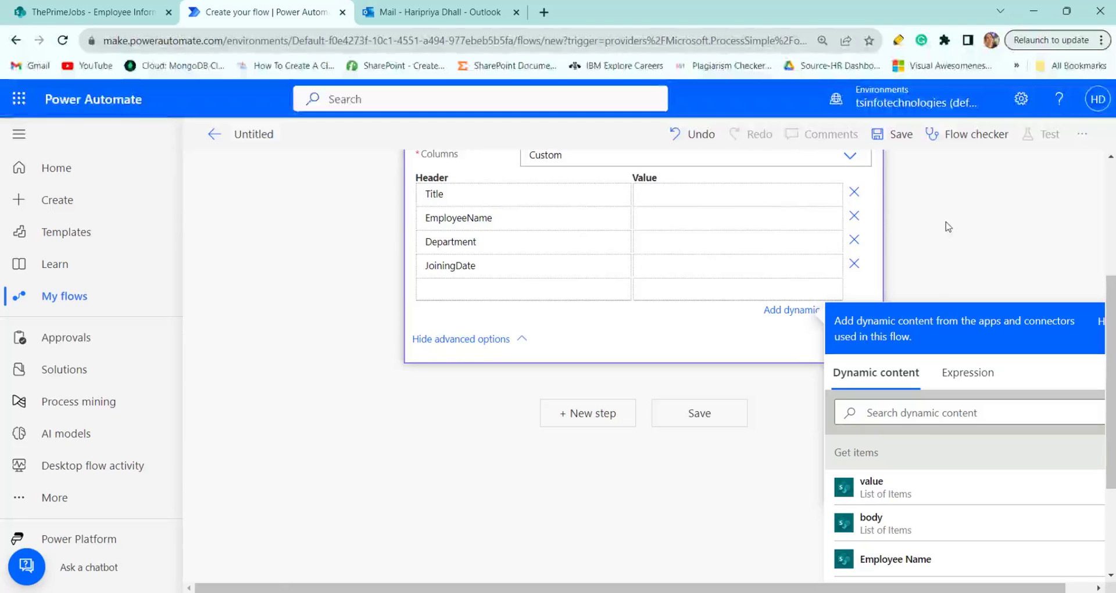
Map the Title header to the Title dynamic content from Get items.
{"action": "scroll", "coordinate": [992, 324], "scroll_direction": "down", "scroll_amount": 3}
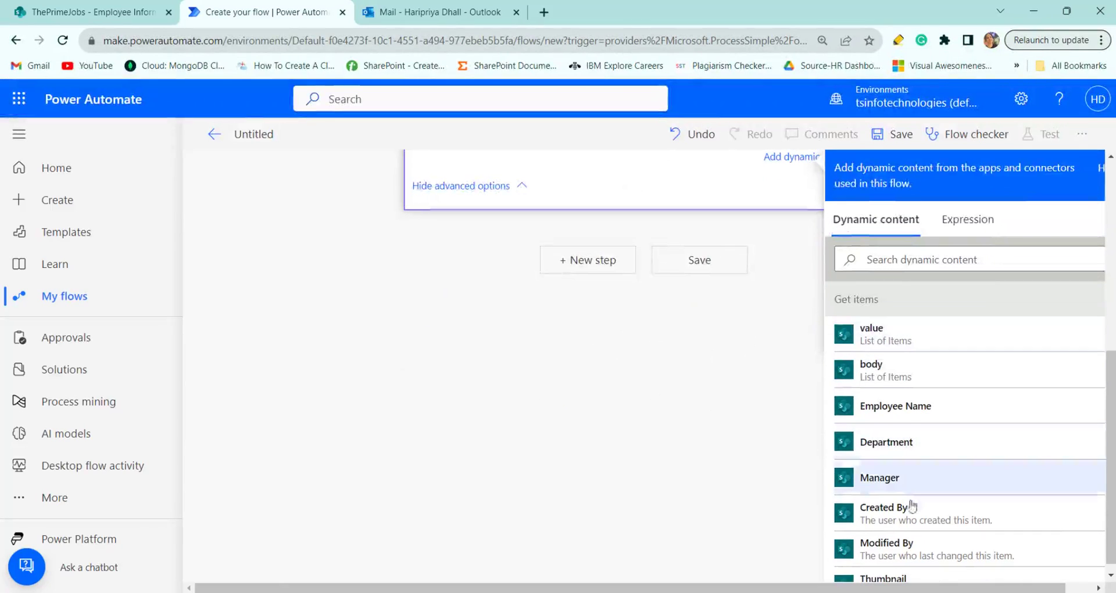
{"action": "scroll", "coordinate": [913, 512], "scroll_direction": "down", "scroll_amount": 2}
{"action": "scroll", "coordinate": [913, 526], "scroll_direction": "down", "scroll_amount": 3}
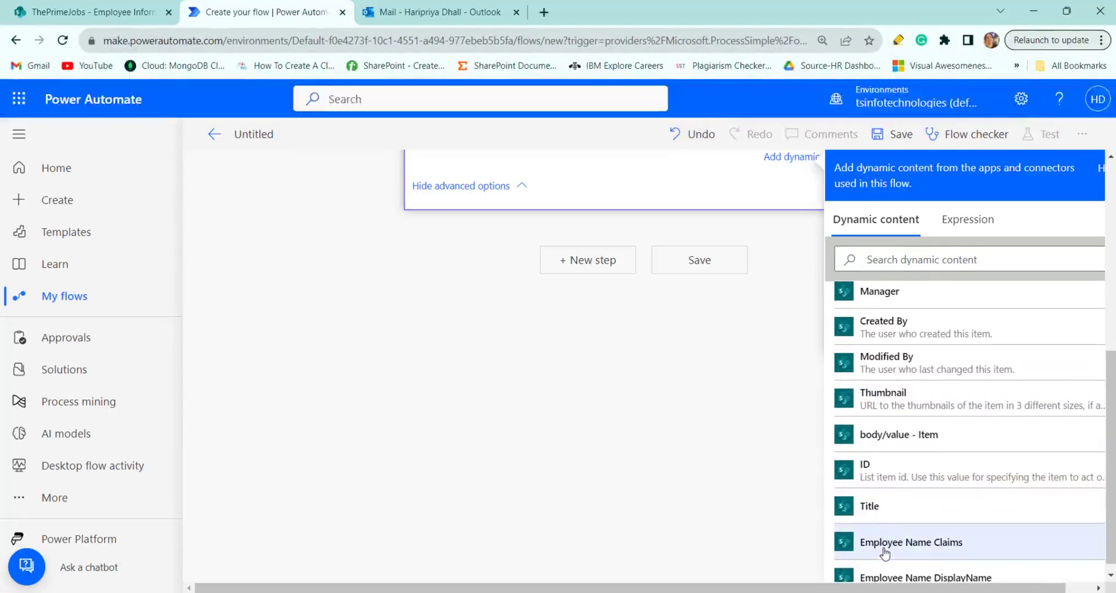
{"action": "left_click", "coordinate": [890, 525]}
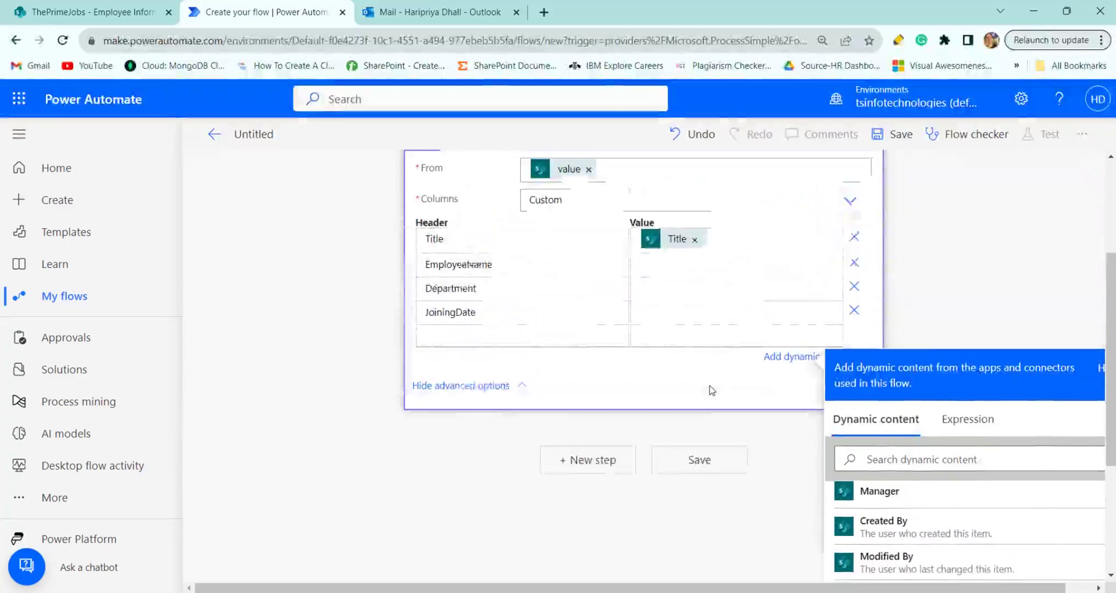
Find the Employee Name dynamic content with "emp" and map it to the EmployeeName header, keeping only Title in the Title row.
{"action": "left_click", "coordinate": [872, 480]}
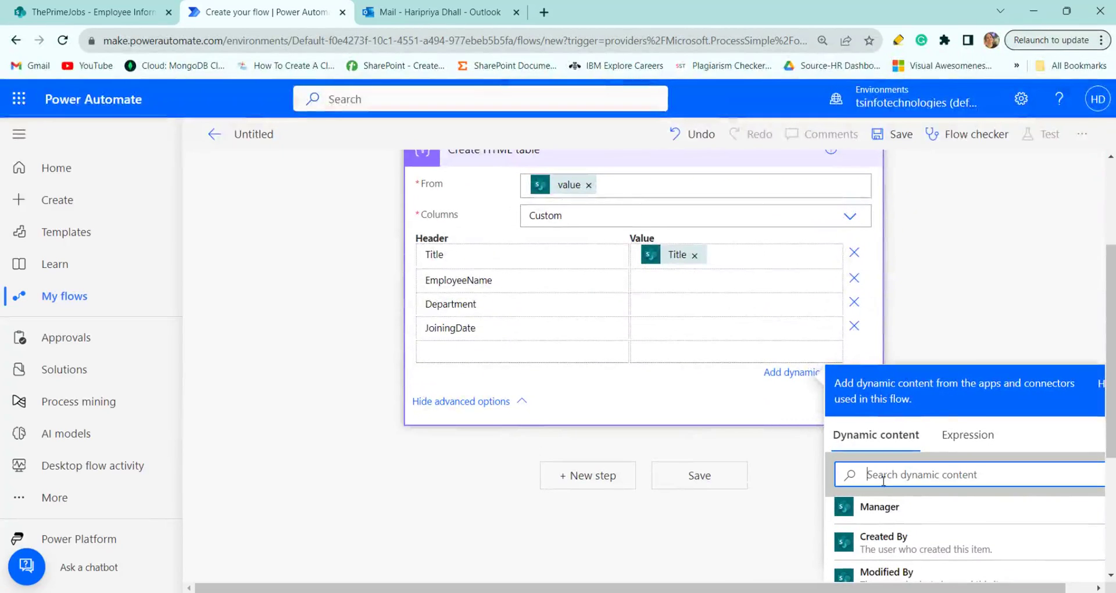
{"action": "type", "text": "emp"}
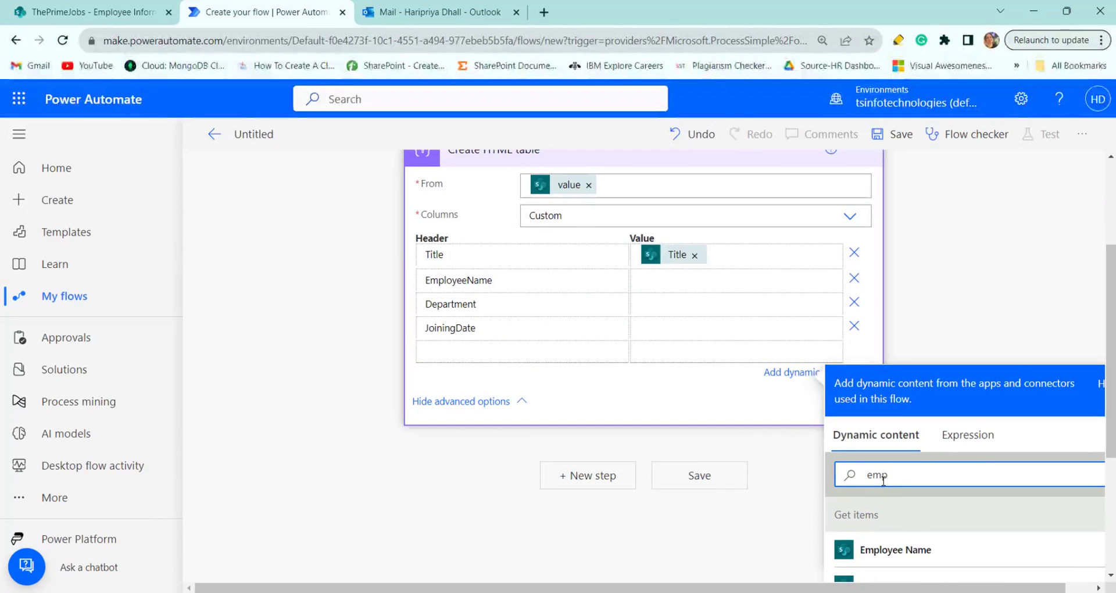
{"action": "left_click", "coordinate": [927, 555]}
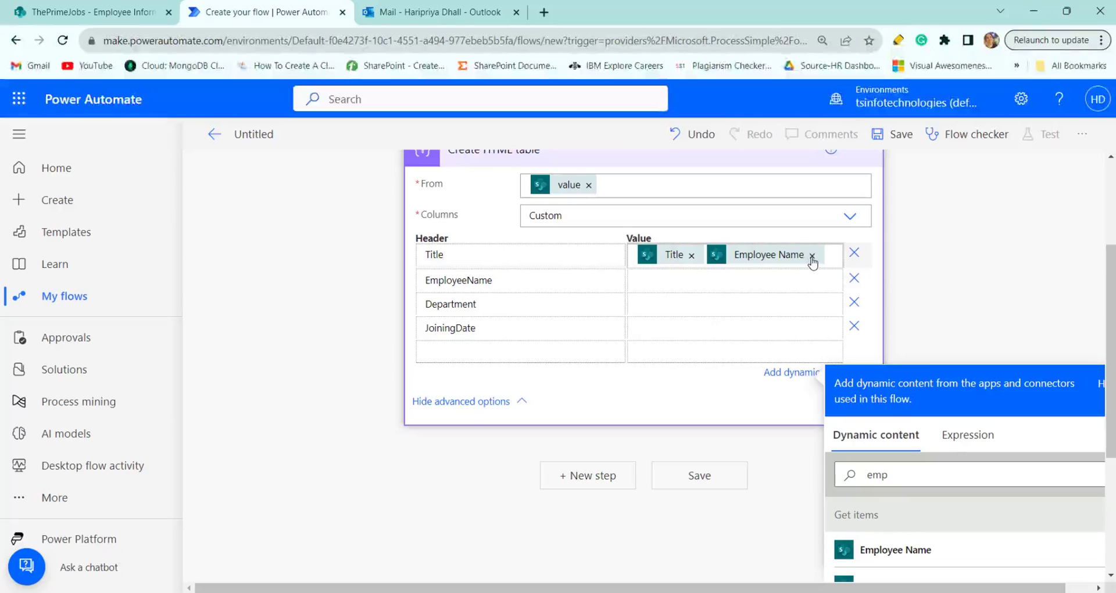
{"action": "left_click", "coordinate": [812, 258]}
{"action": "left_click", "coordinate": [748, 280]}
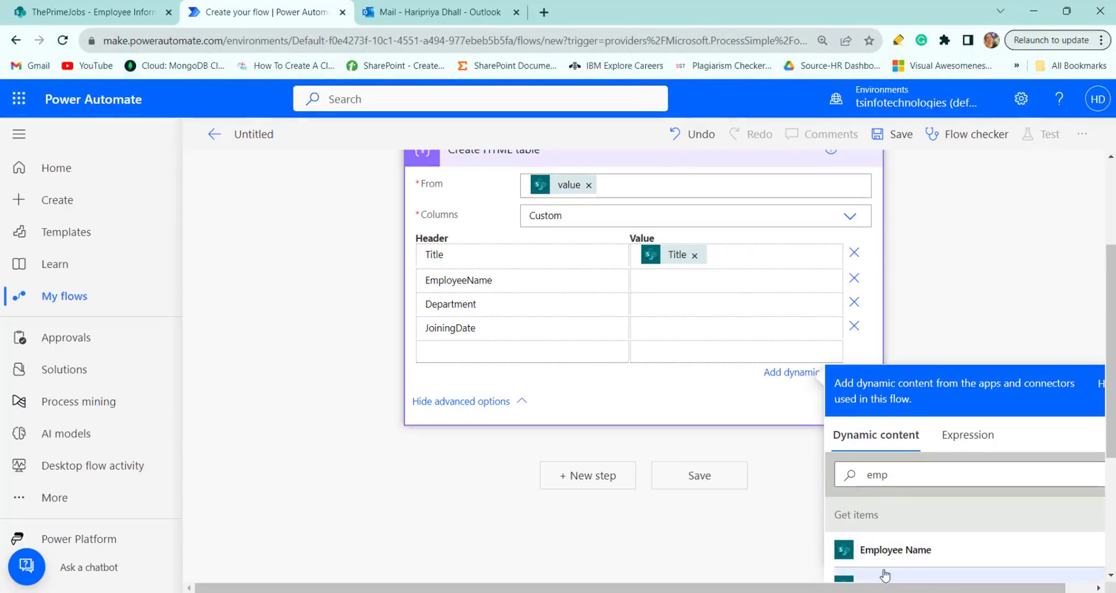
{"action": "left_click", "coordinate": [916, 551]}
Search the dynamic content for "de" and map the Department header to Department Value.
{"action": "left_click", "coordinate": [710, 305]}
{"action": "scroll", "coordinate": [948, 314], "scroll_direction": "down", "scroll_amount": 3}
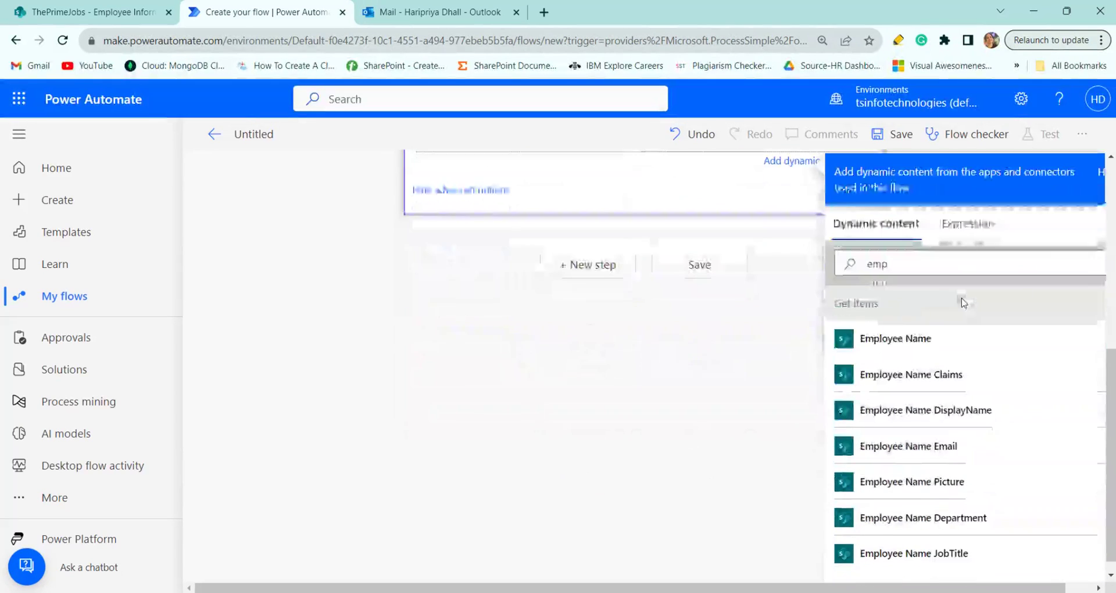
{"action": "left_click", "coordinate": [949, 261]}
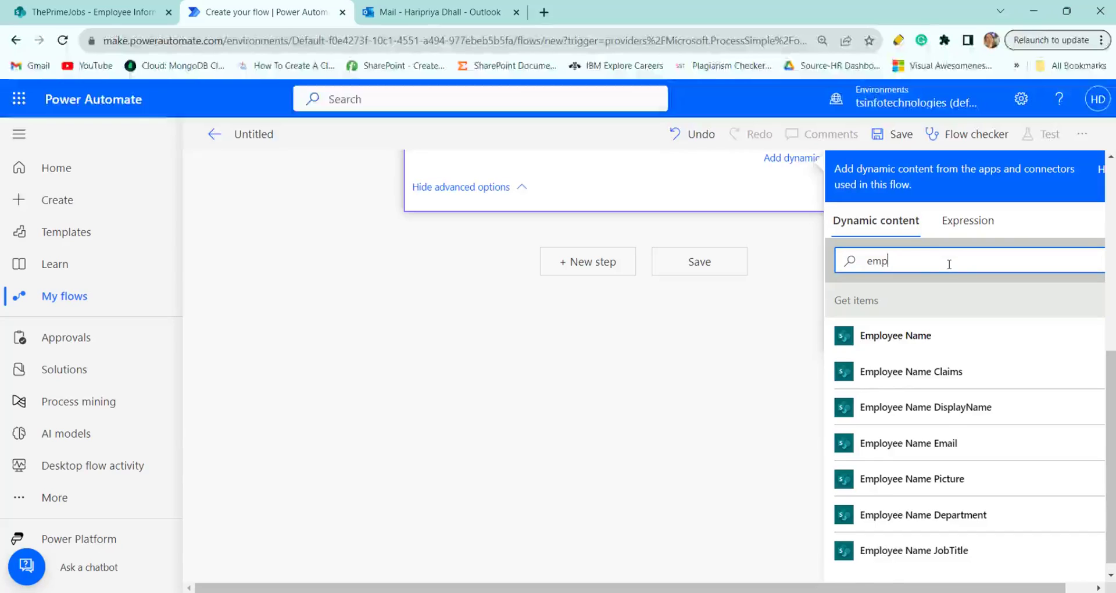
{"action": "key", "text": "BackSpace"}
{"action": "key", "text": "BackSpace"}
{"action": "key", "text": "BackSpace"}
{"action": "type", "text": "de"}
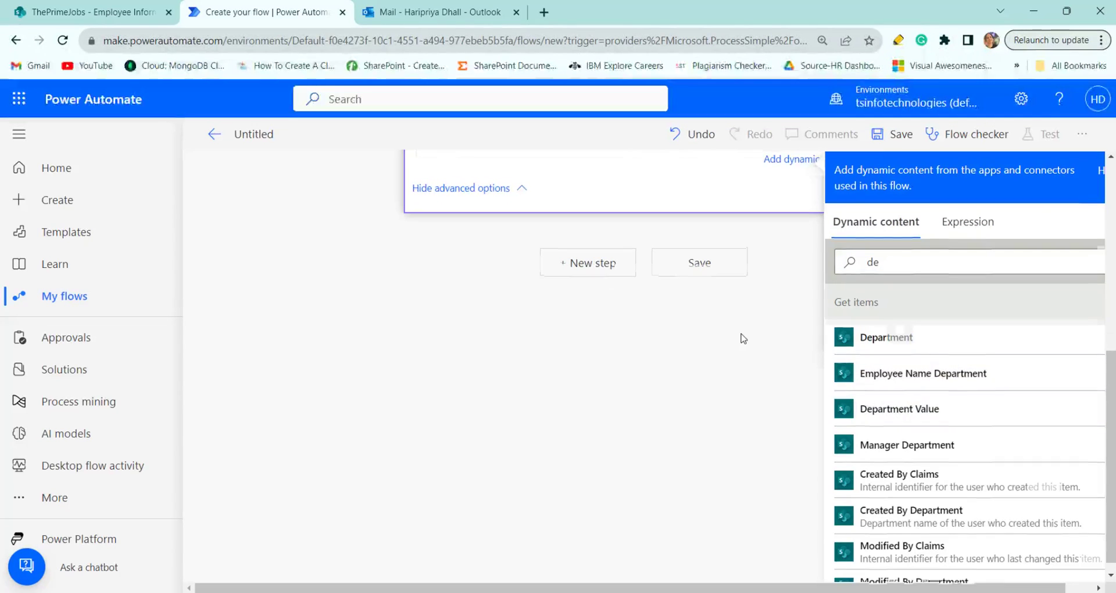
{"action": "scroll", "coordinate": [744, 338], "scroll_direction": "up", "scroll_amount": 2}
{"action": "left_click", "coordinate": [667, 242]}
{"action": "scroll", "coordinate": [917, 294], "scroll_direction": "down", "scroll_amount": 2}
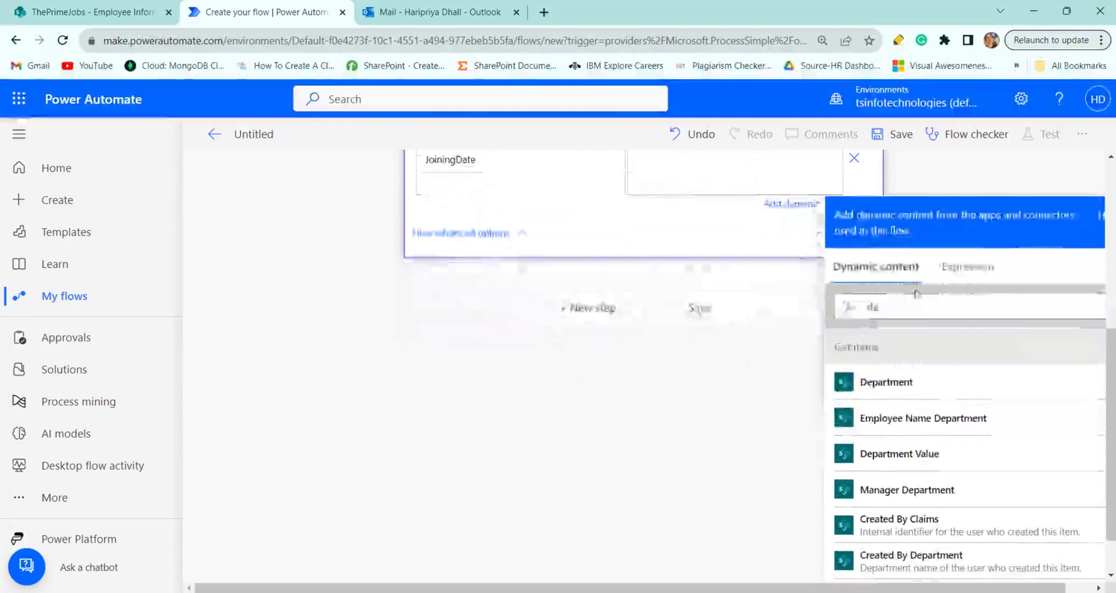
{"action": "scroll", "coordinate": [917, 291], "scroll_direction": "up", "scroll_amount": 1}
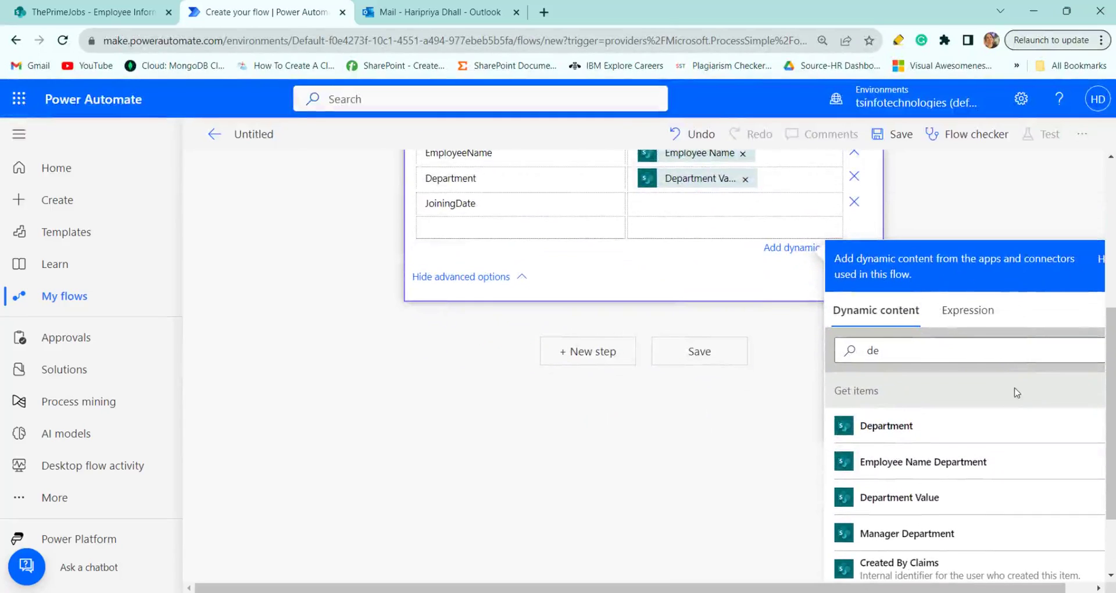
Search the dynamic content for "joi" and map the JoiningDate header to Joining date.
{"action": "left_click", "coordinate": [943, 356]}
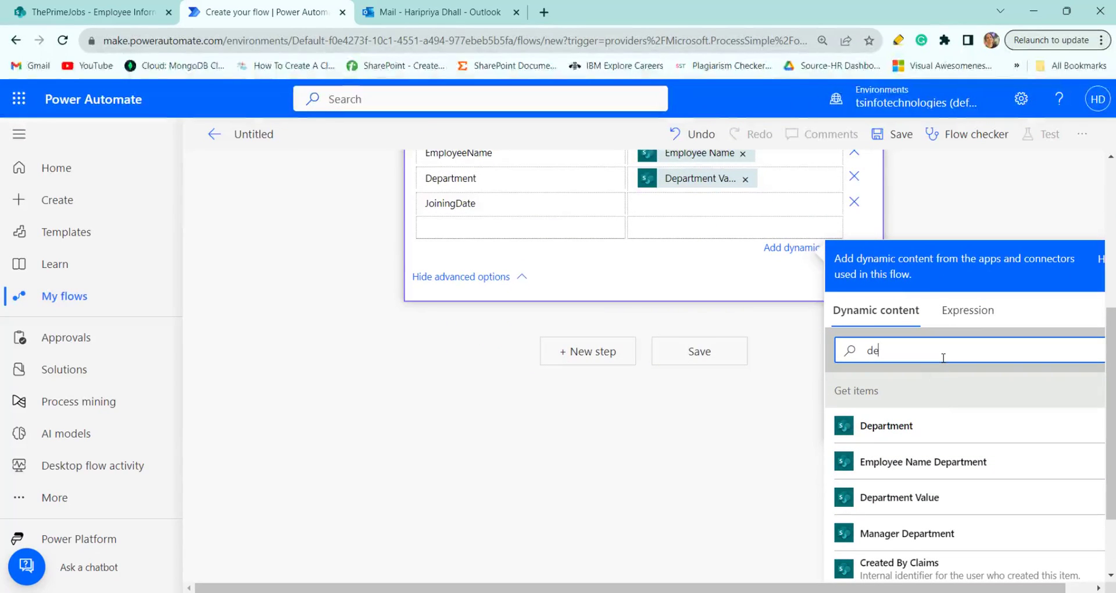
{"action": "key", "text": "BackSpace"}
{"action": "key", "text": "BackSpace"}
{"action": "type", "text": "joi"}
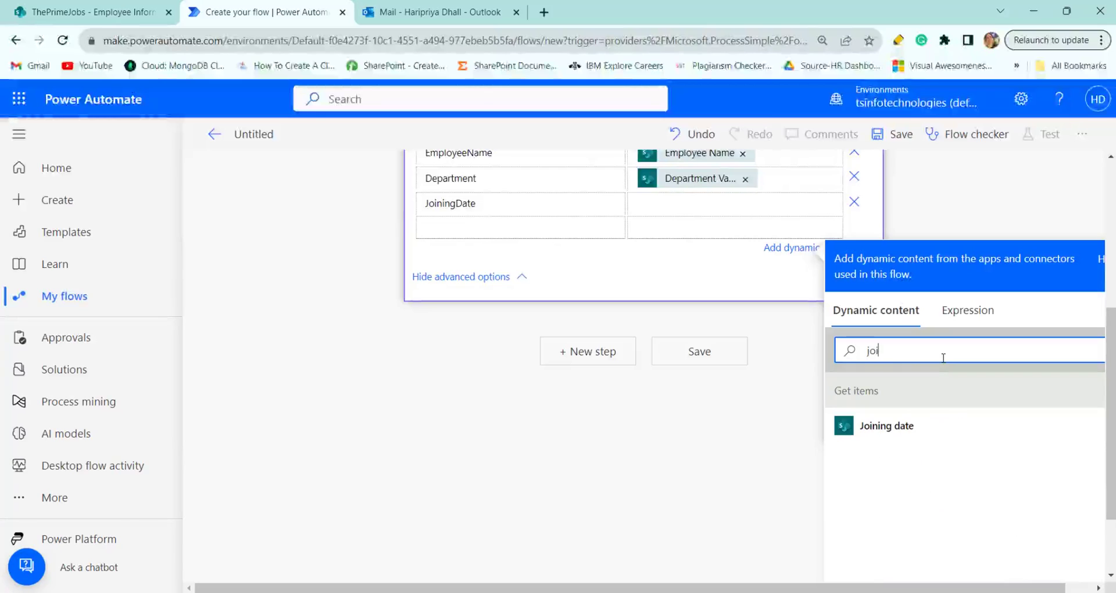
{"action": "left_click", "coordinate": [959, 426]}
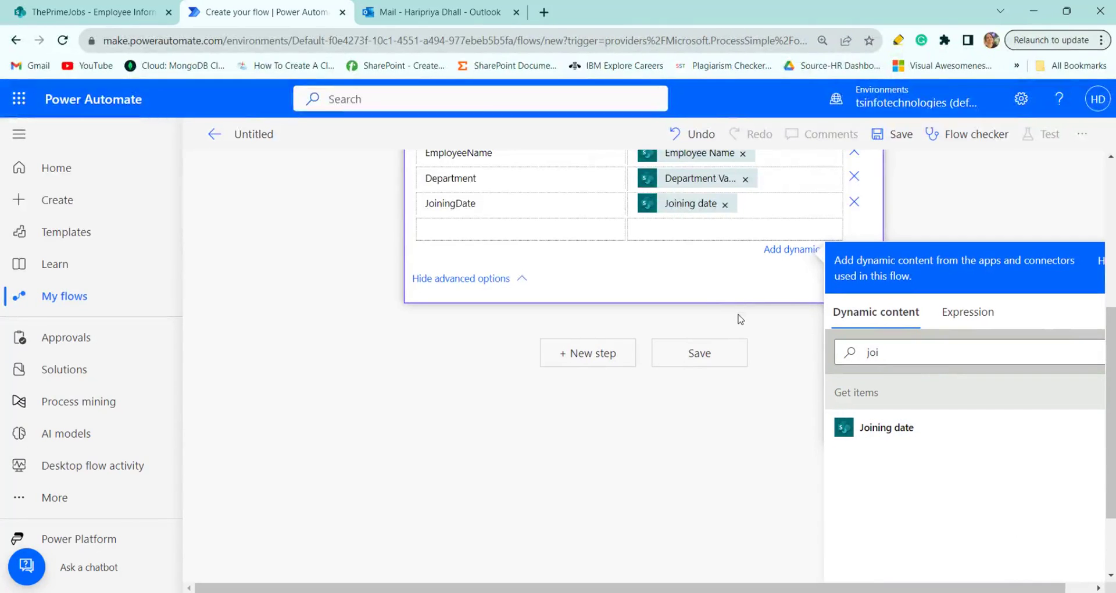
{"action": "scroll", "coordinate": [1002, 167], "scroll_direction": "up", "scroll_amount": 3}
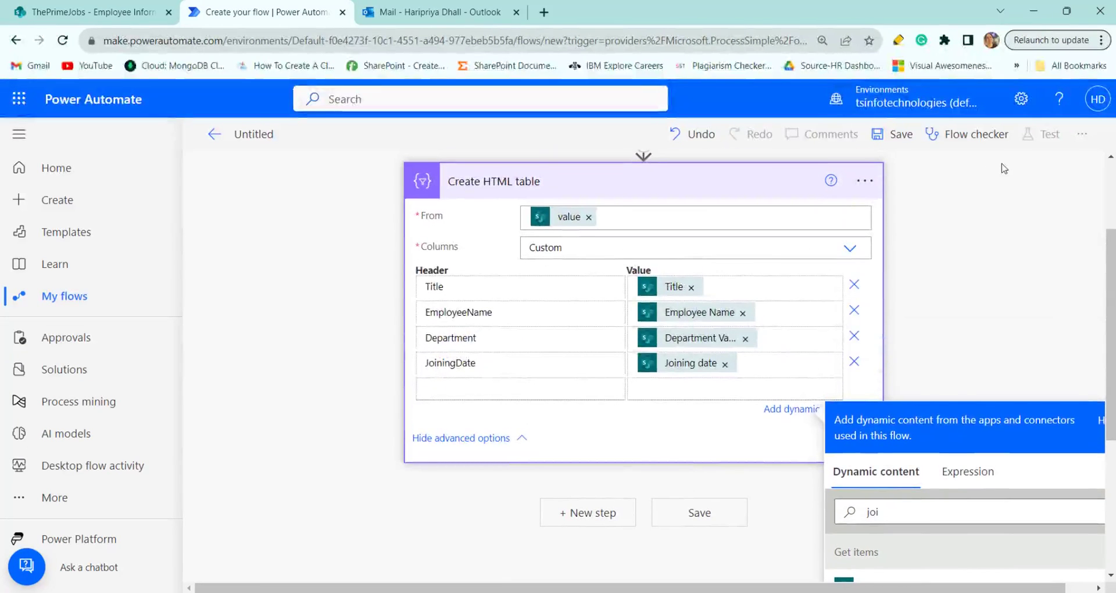
Save the flow and run a manual test of it with the SharePoint connection.
{"action": "left_click", "coordinate": [895, 135]}
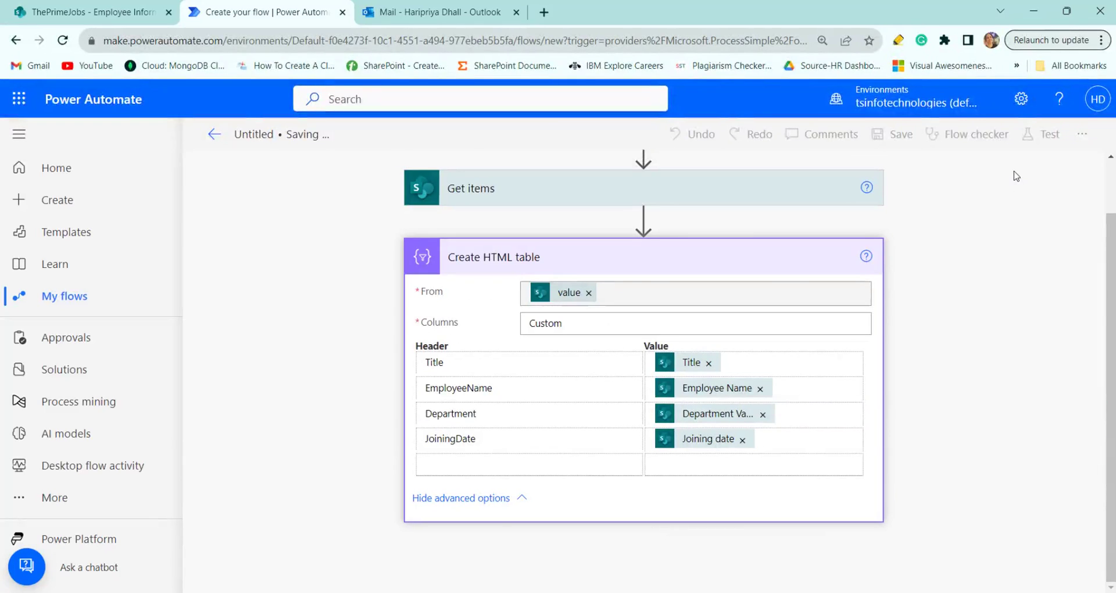
{"action": "left_click", "coordinate": [1038, 140]}
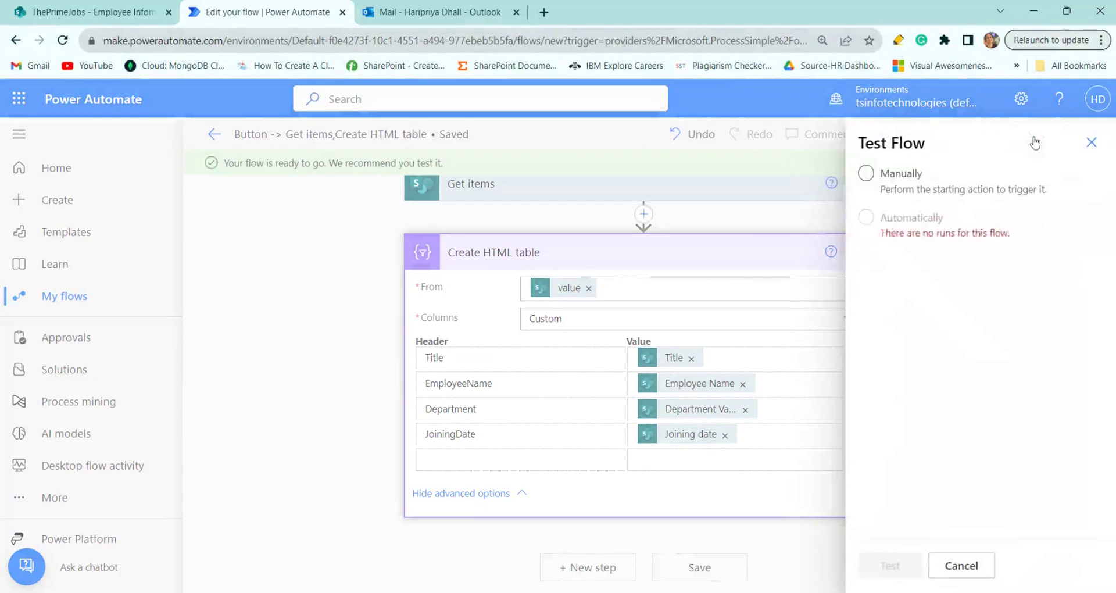
{"action": "left_click", "coordinate": [866, 174]}
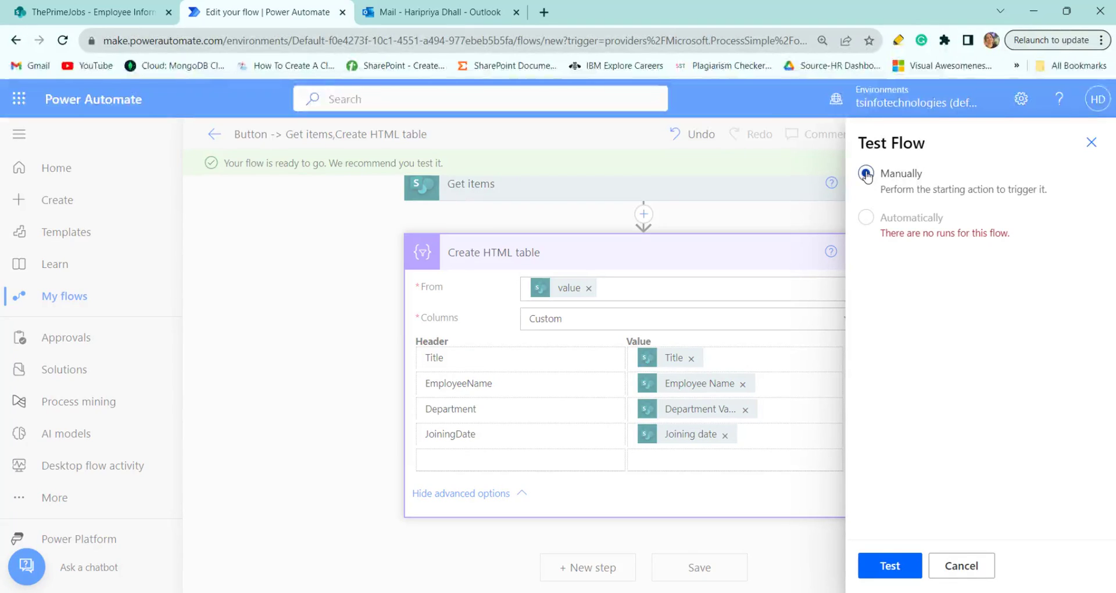
{"action": "left_click", "coordinate": [887, 564]}
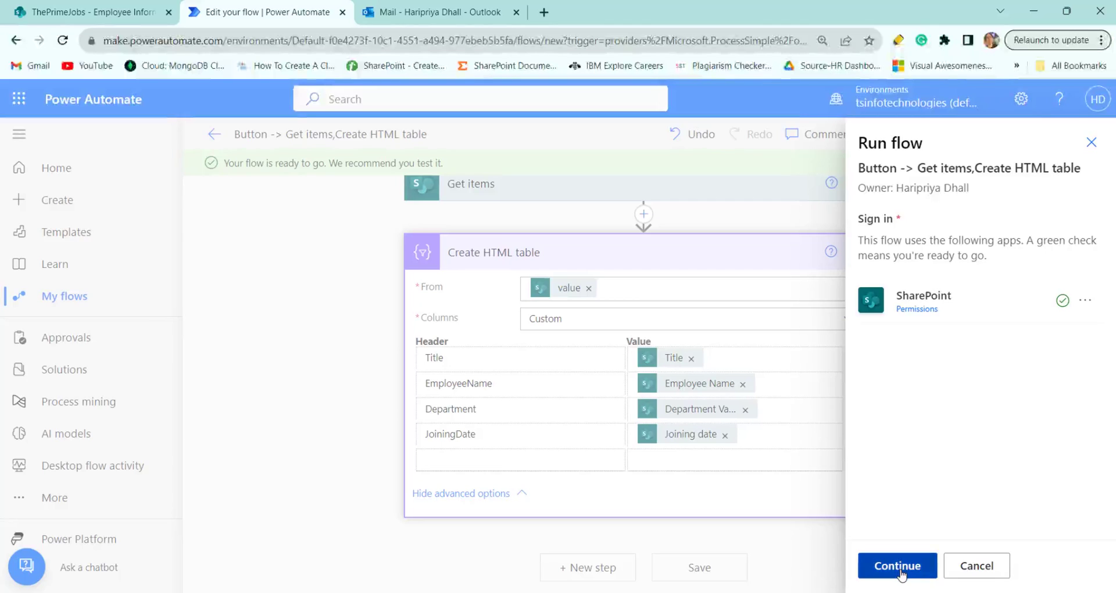
{"action": "left_click", "coordinate": [898, 567]}
{"action": "left_click", "coordinate": [900, 570]}
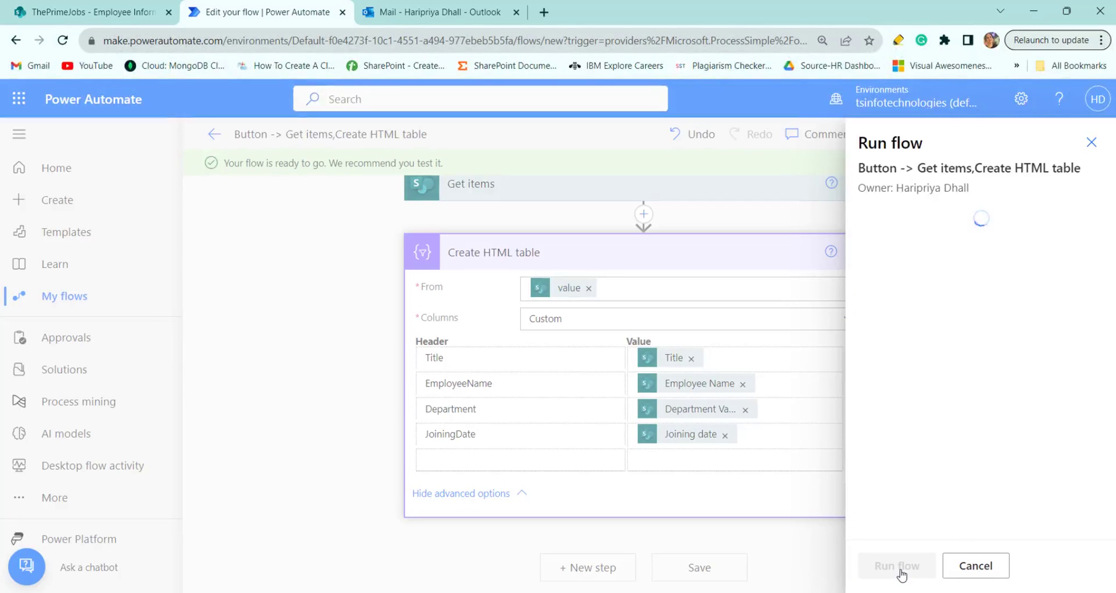
{"action": "left_click", "coordinate": [901, 572]}
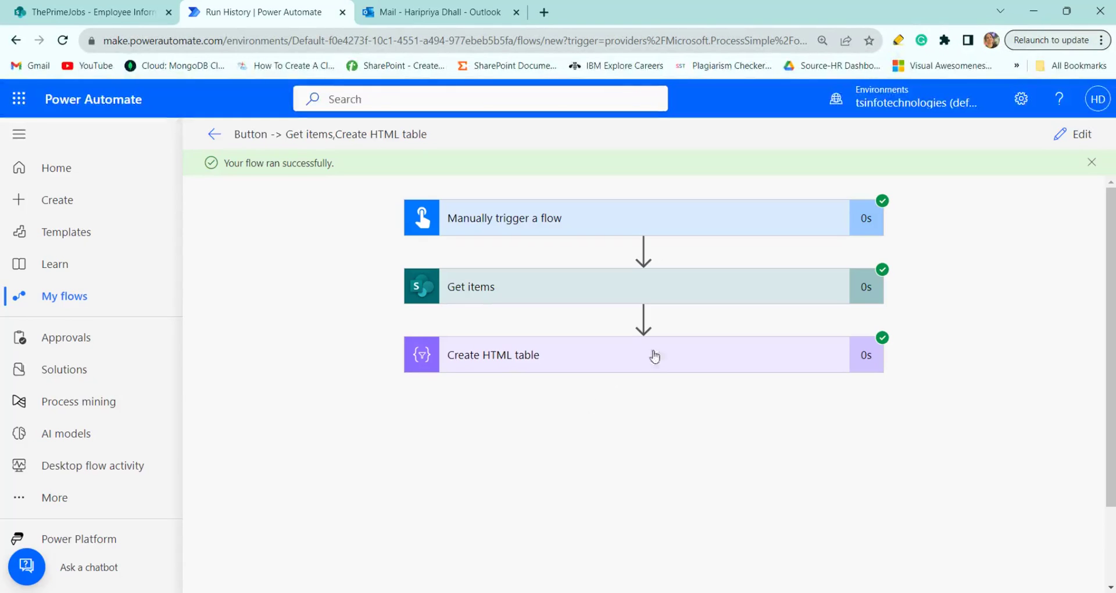
Check the Employee Information list in SharePoint, and examine the run's Create HTML table output in Power Automate against it.
{"action": "left_click", "coordinate": [64, 11]}
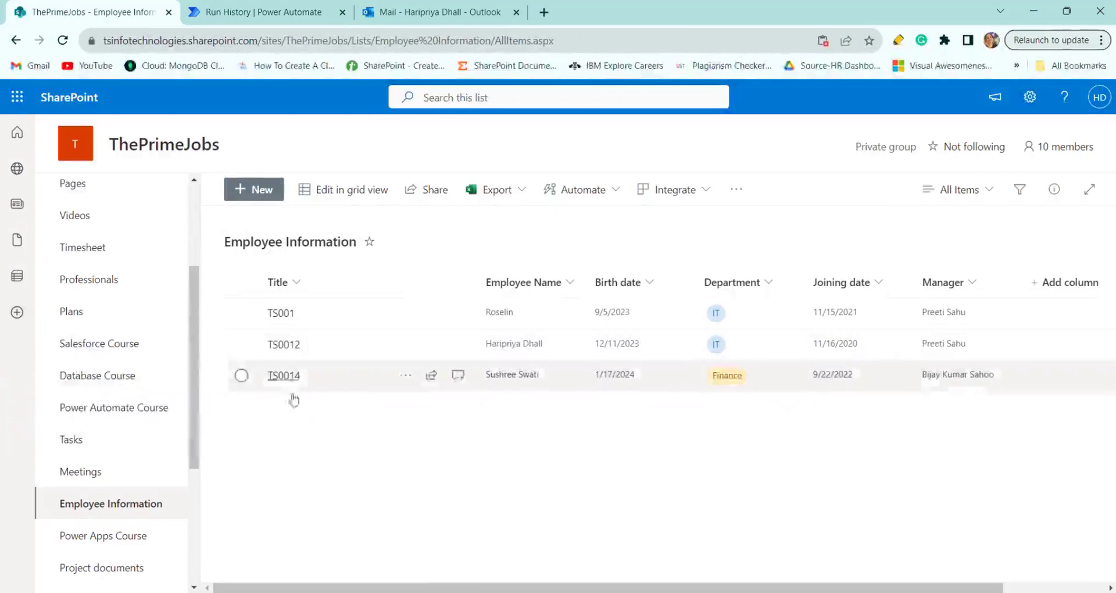
{"action": "left_click", "coordinate": [241, 8]}
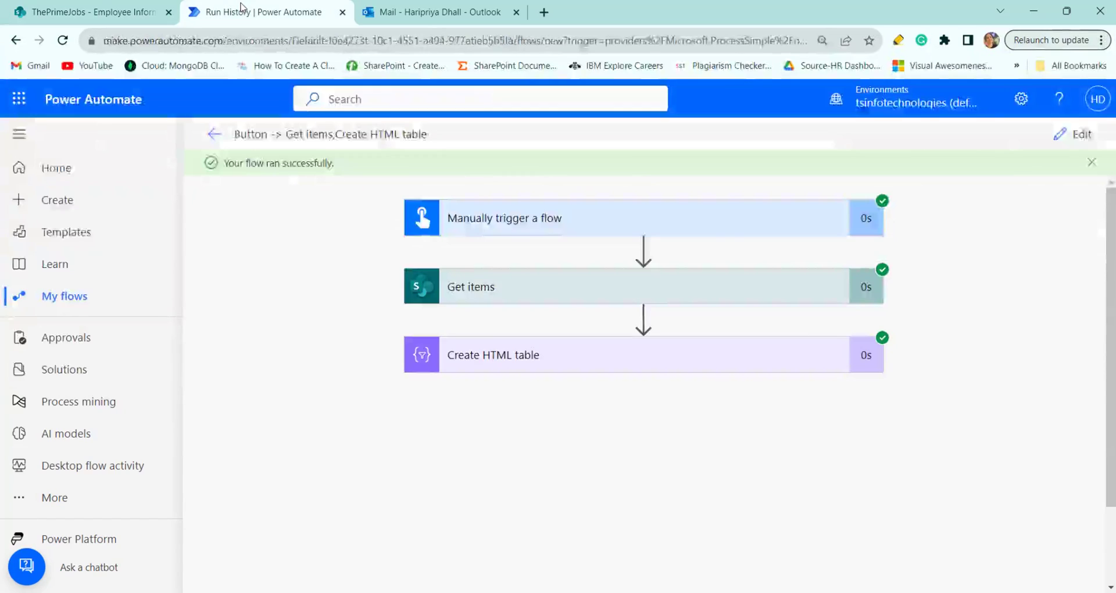
{"action": "left_click", "coordinate": [586, 365]}
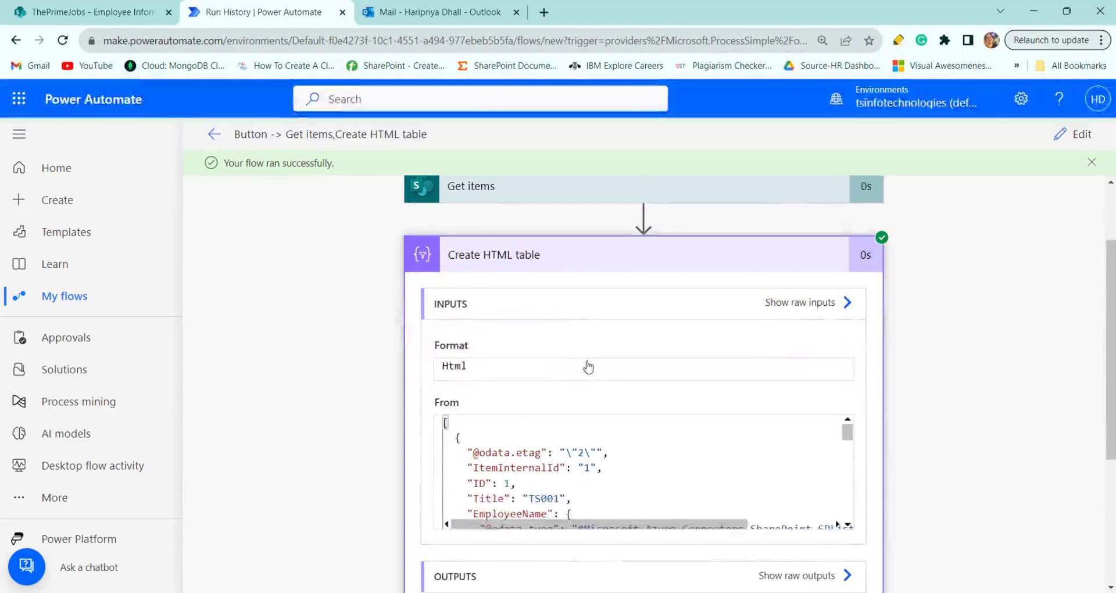
{"action": "scroll", "coordinate": [588, 366], "scroll_direction": "down", "scroll_amount": 4}
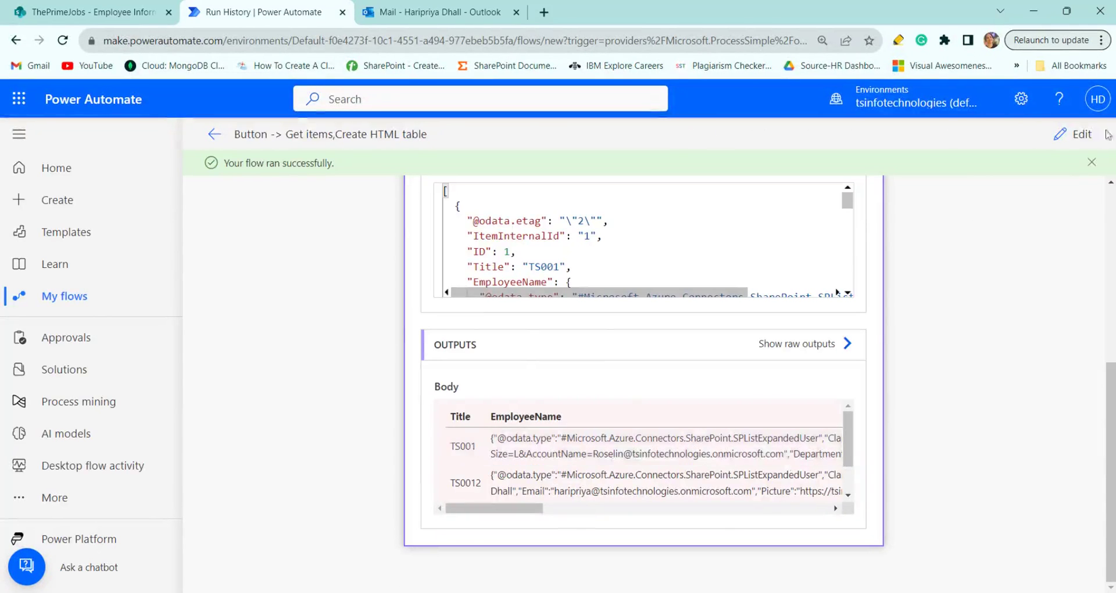
Edit the flow and replace the EmployeeName header's value with the Employee Name property that returns only the name, found by searching "emp".
{"action": "left_click", "coordinate": [740, 453]}
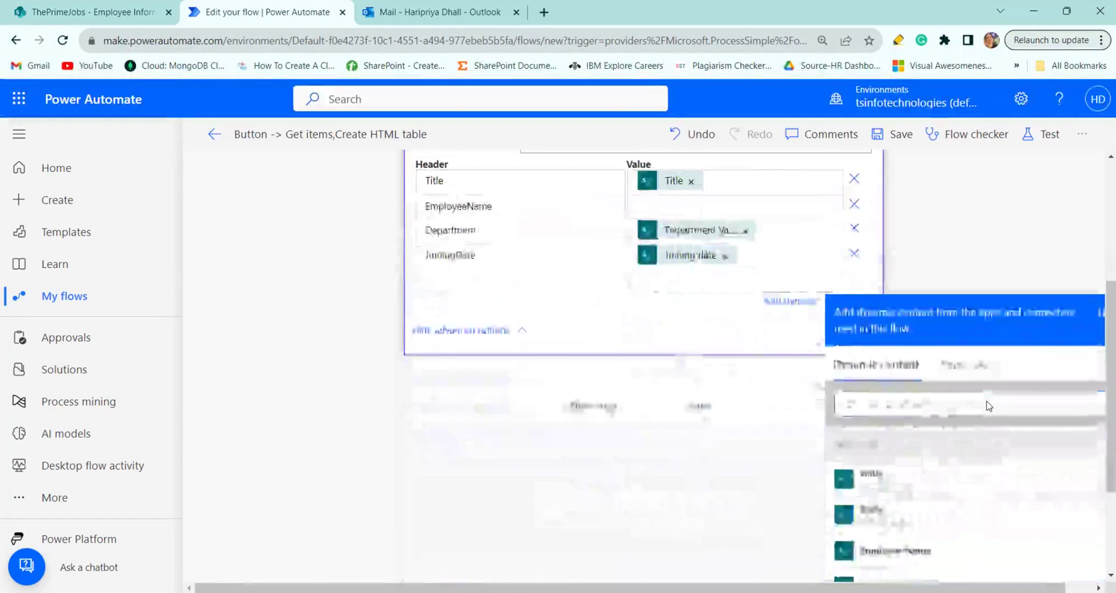
{"action": "left_click", "coordinate": [964, 269]}
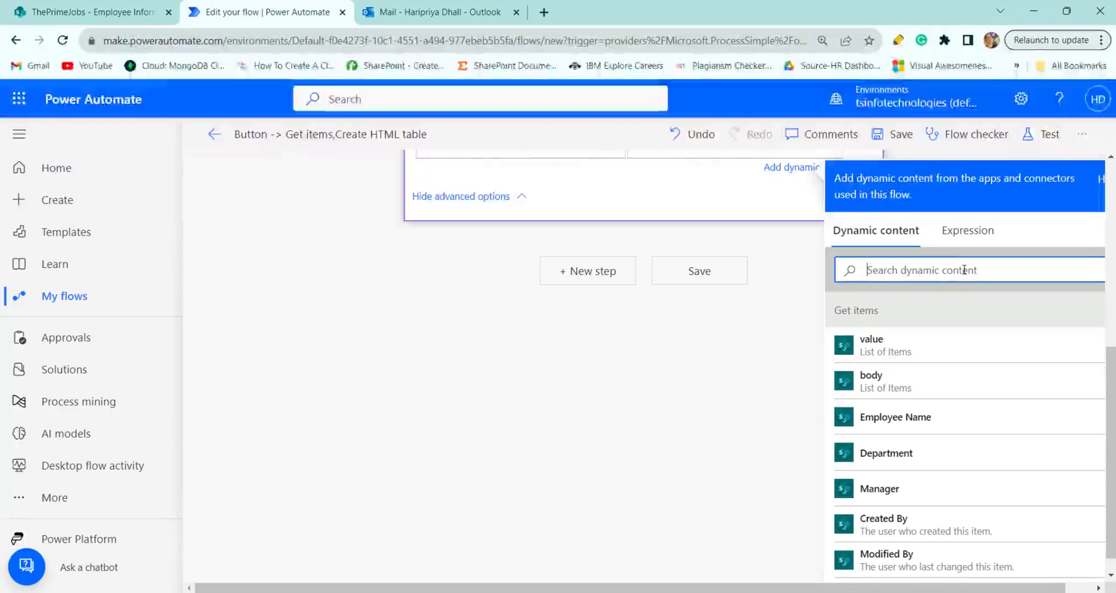
{"action": "type", "text": "emp"}
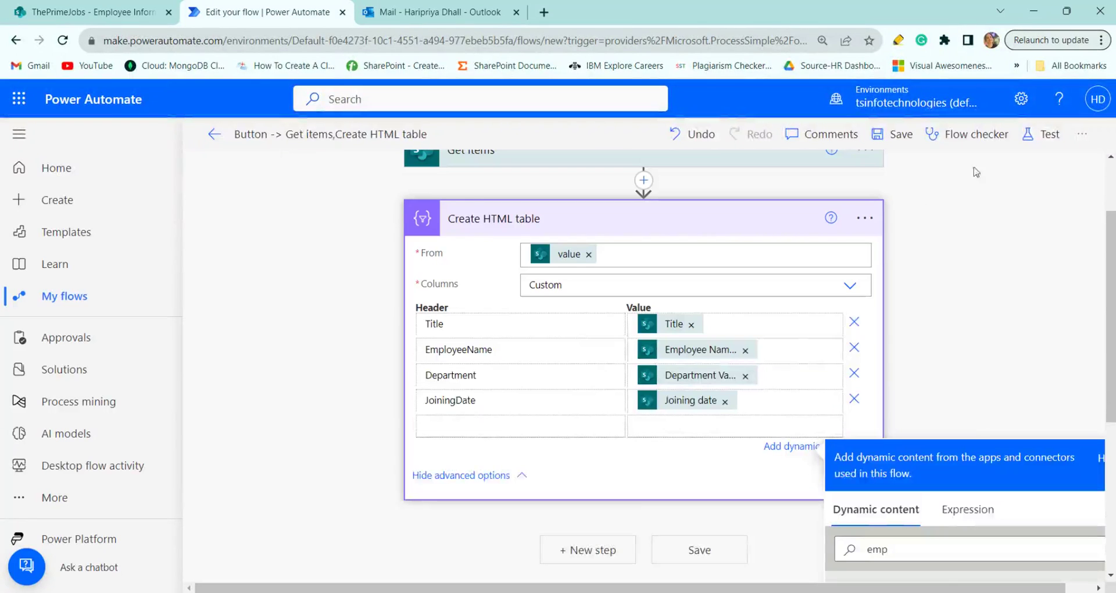
Save and manually retest the flow, and examine the output body of the Create HTML table action.
{"action": "left_click", "coordinate": [886, 139]}
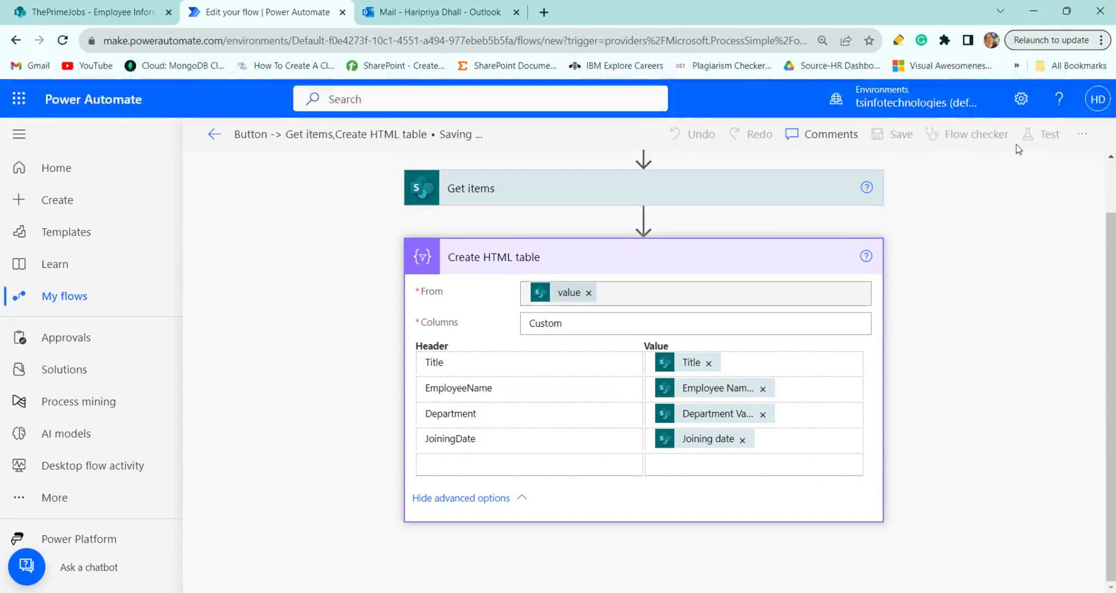
{"action": "left_click", "coordinate": [1037, 136]}
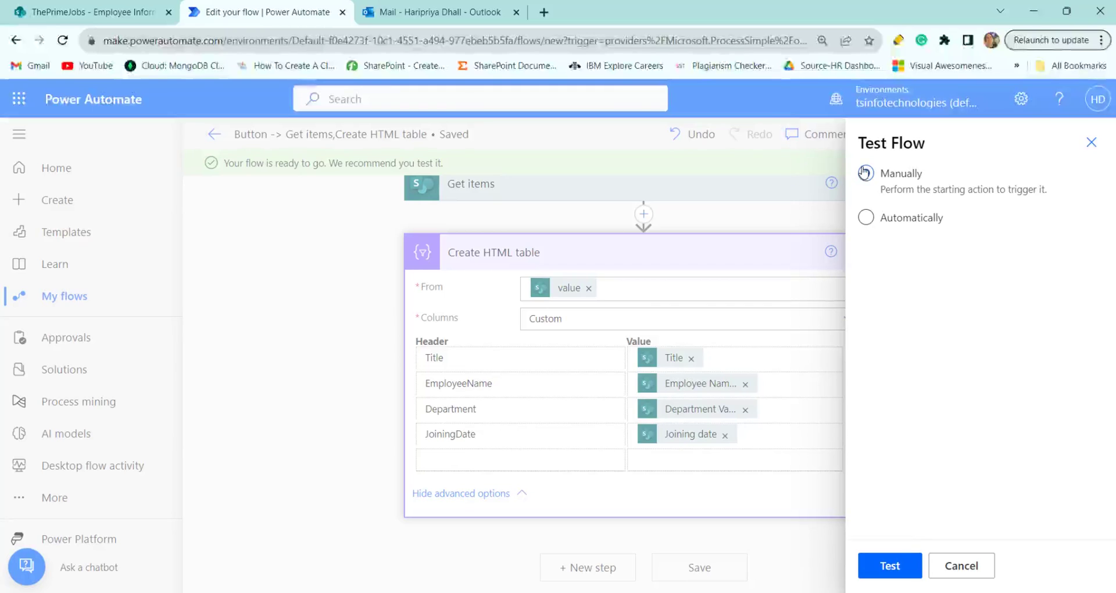
{"action": "left_click", "coordinate": [891, 568]}
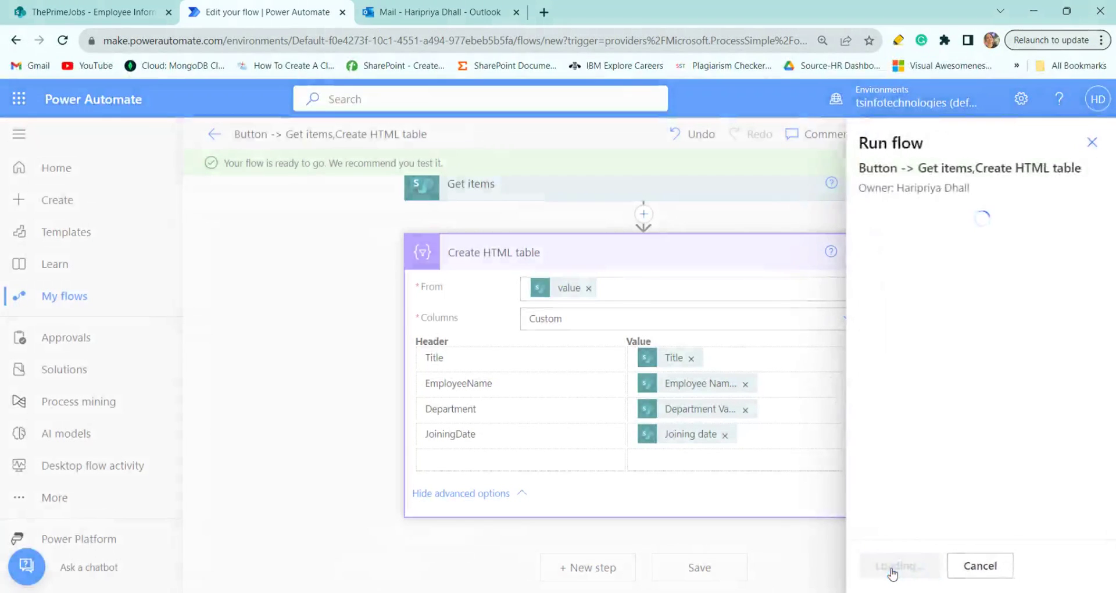
{"action": "left_click", "coordinate": [892, 569]}
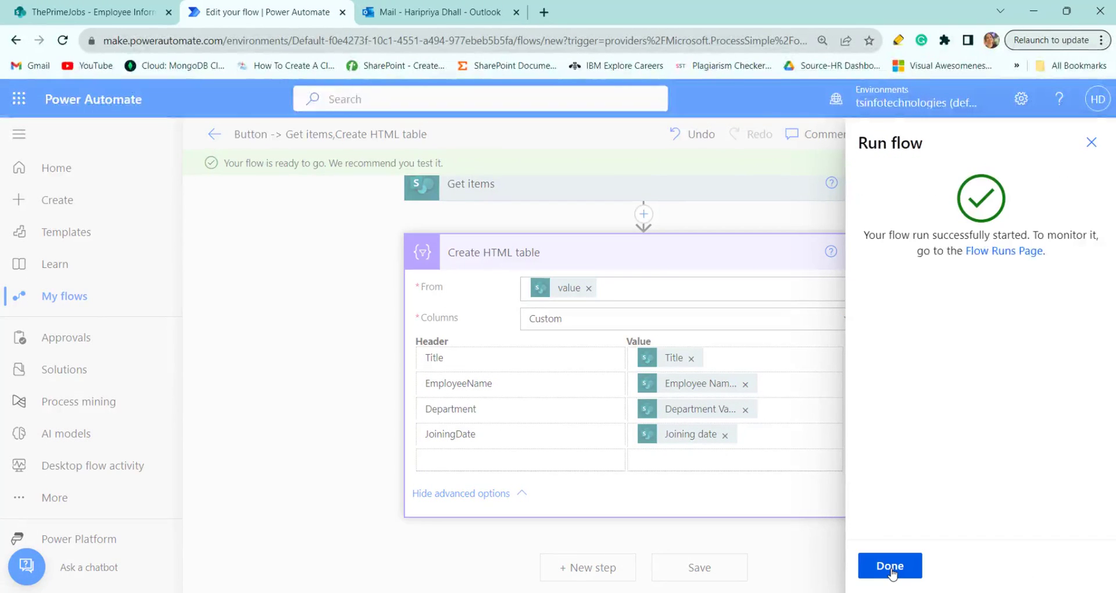
{"action": "left_click", "coordinate": [890, 566]}
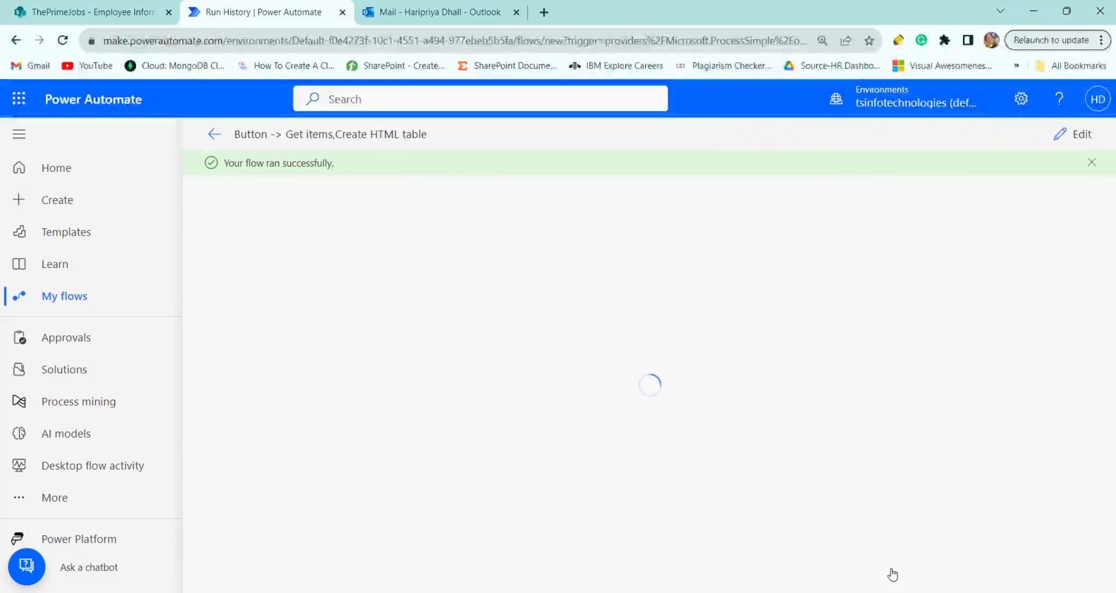
{"action": "left_click", "coordinate": [727, 356]}
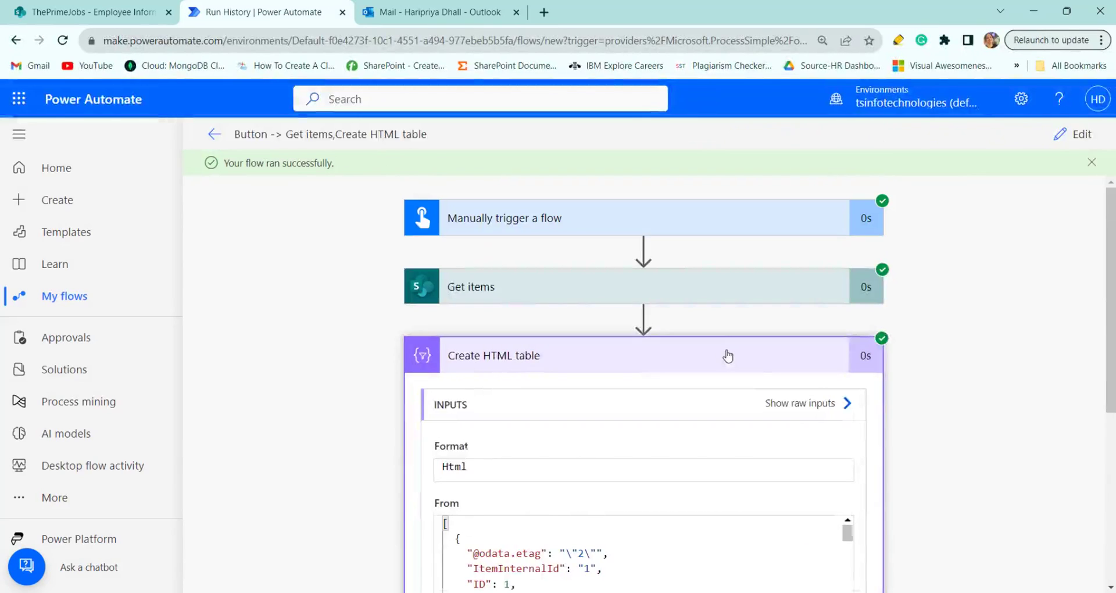
{"action": "scroll", "coordinate": [727, 355], "scroll_direction": "down", "scroll_amount": 5}
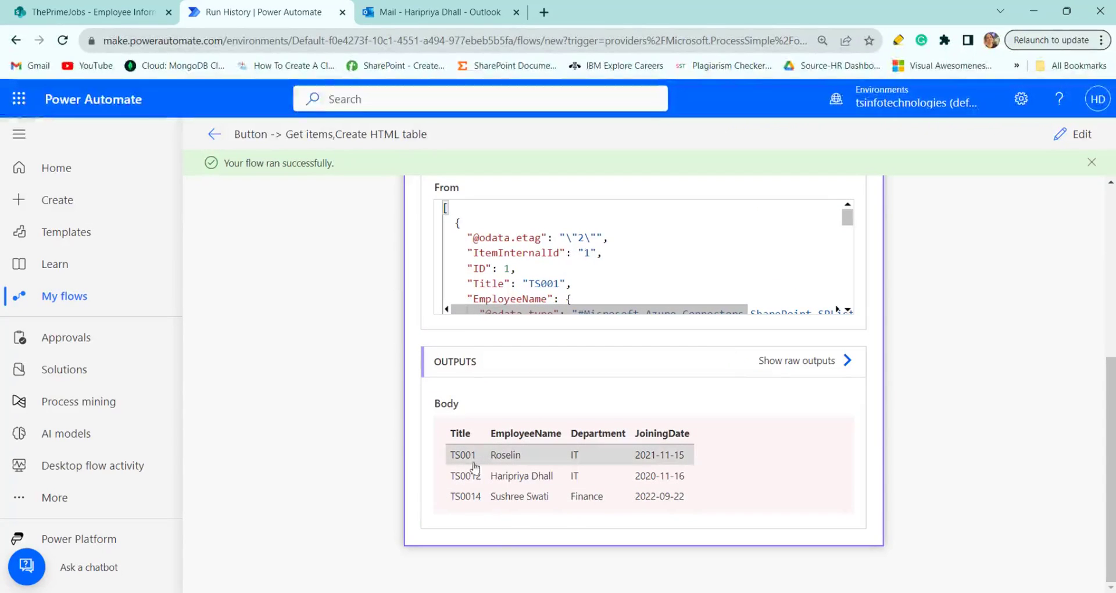